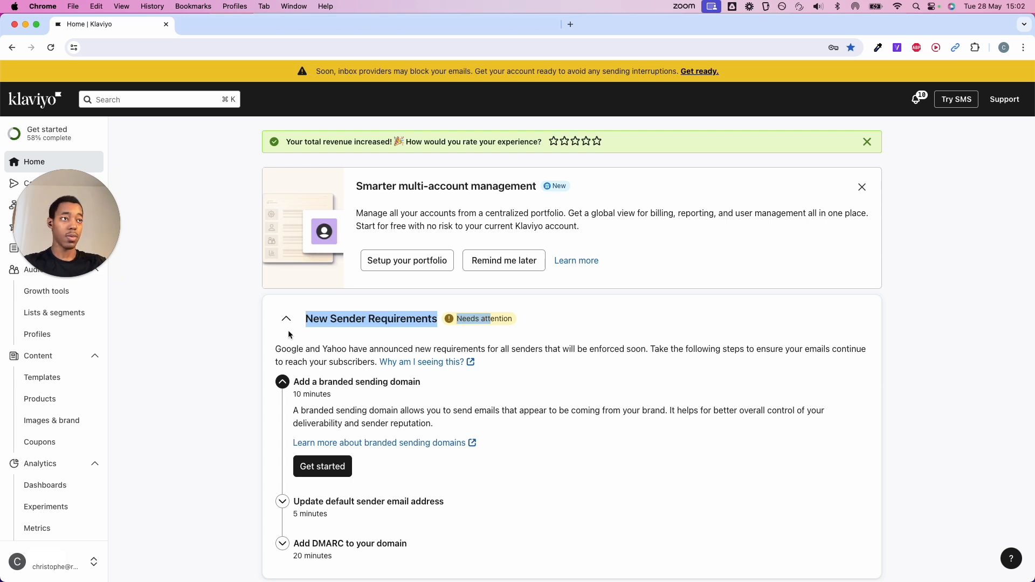
left_click(241, 342)
scroll(240, 338, "down", 2)
scroll(240, 338, "up", 2)
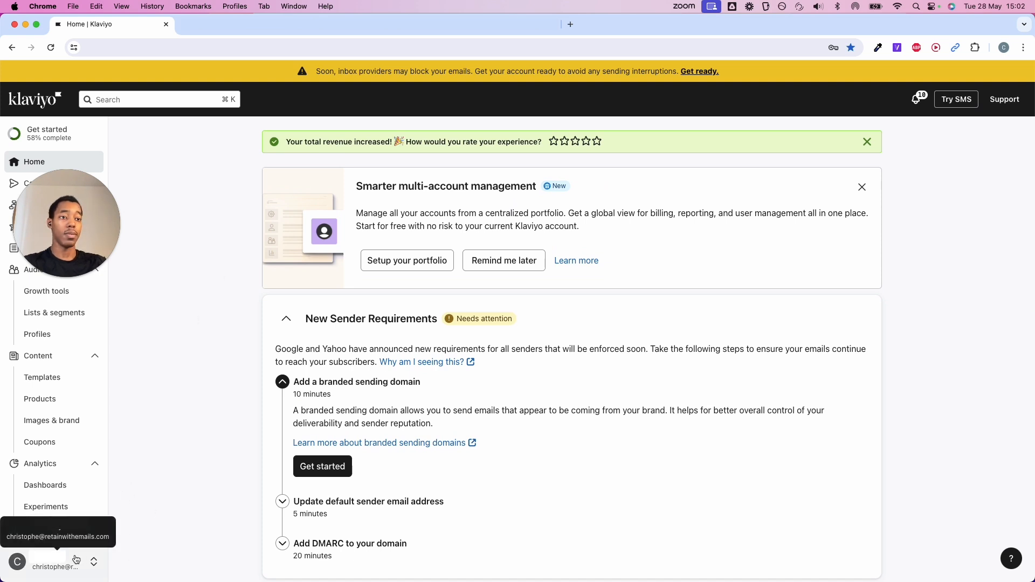
Open the domain settings for email in the account settings
left_click(50, 564)
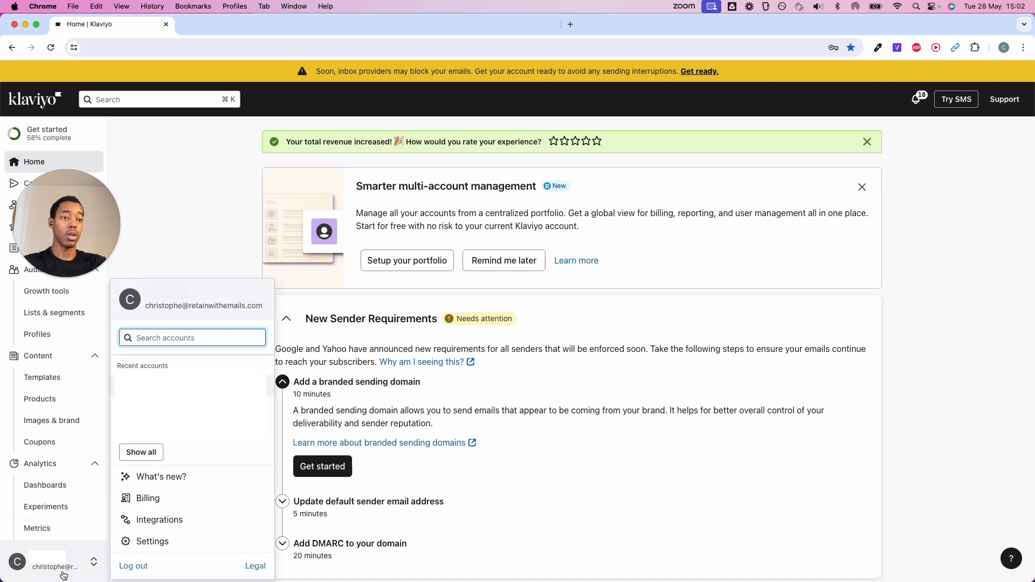
left_click(162, 539)
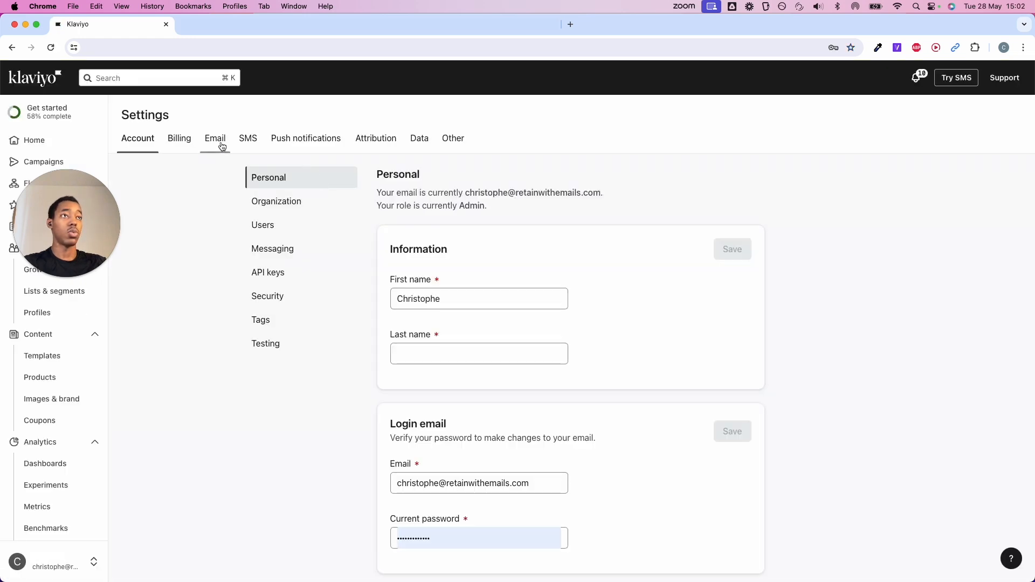
left_click(221, 142)
left_click(278, 246)
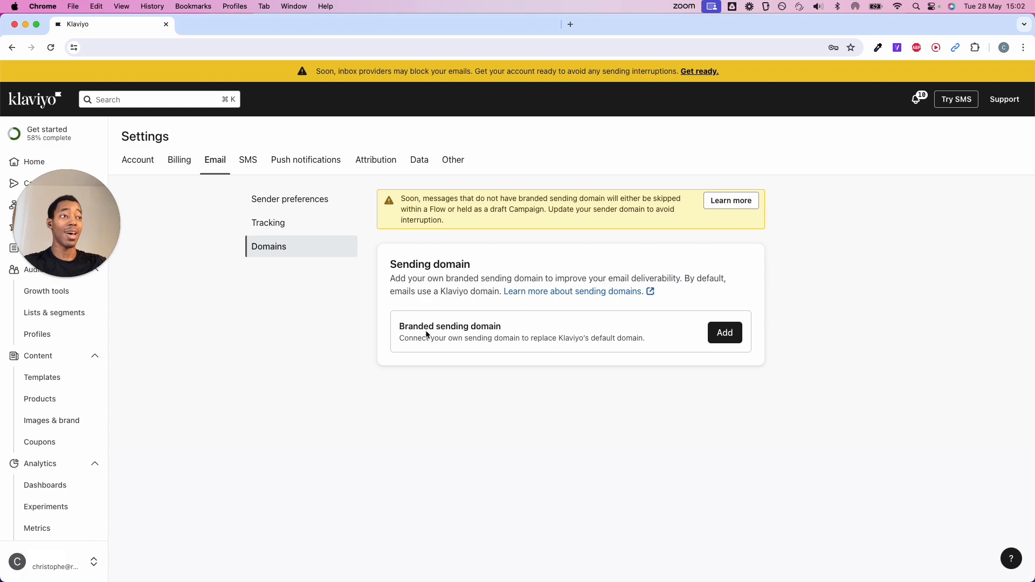
Start adding a branded sending domain to the account
double_click(409, 327)
triple_click(408, 327)
left_click(482, 394)
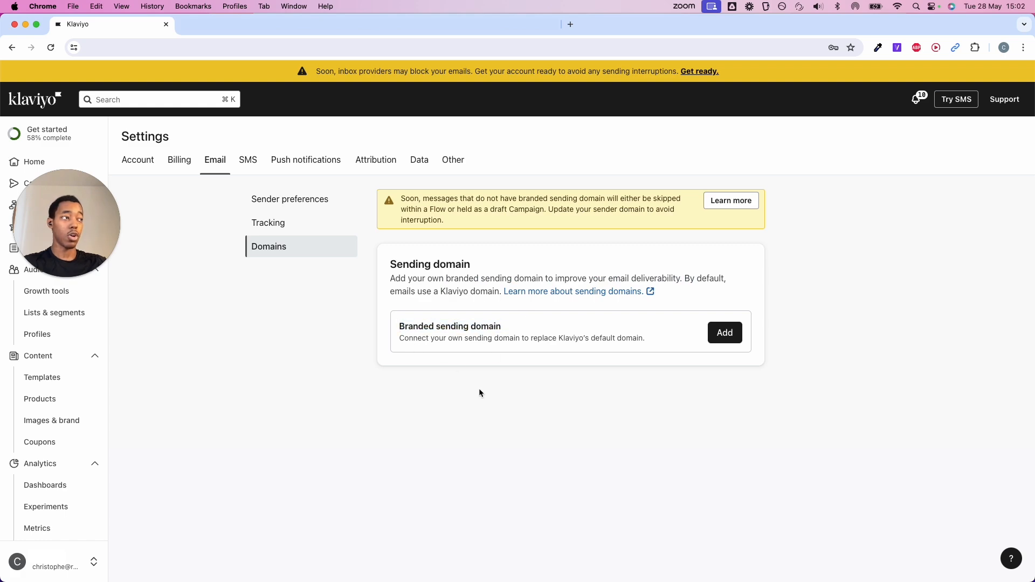
left_click(727, 333)
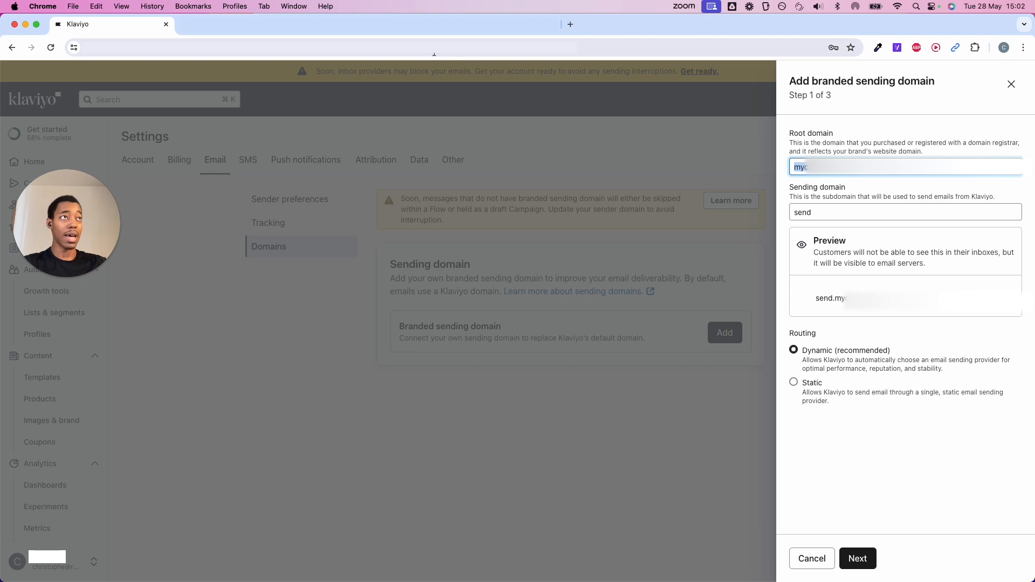
Switch to the New DNS Records document, check the domain in the sender email address, and return to the Klaviyo domain setup
left_click(361, 27)
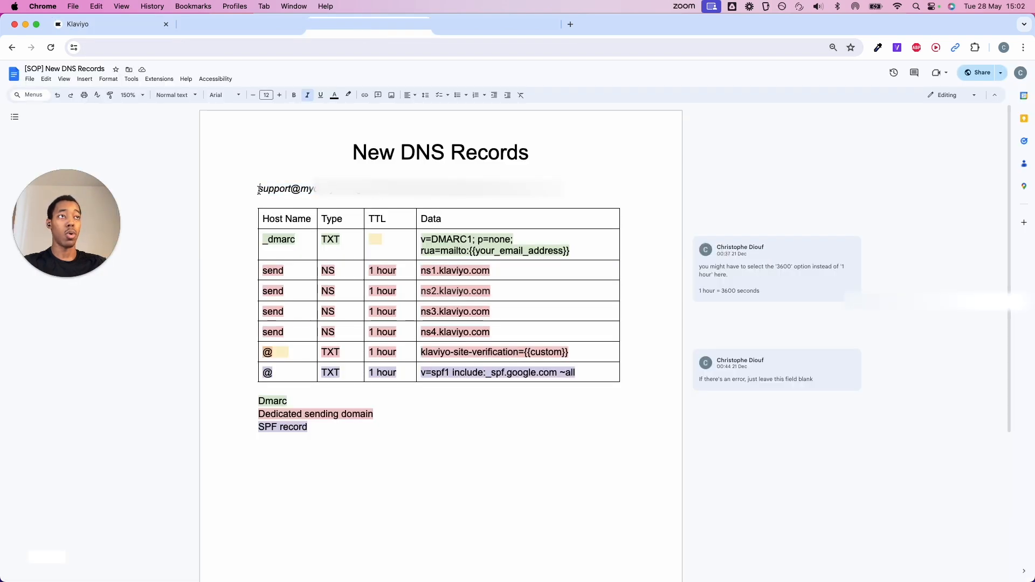
left_click_drag(267, 190, 388, 189)
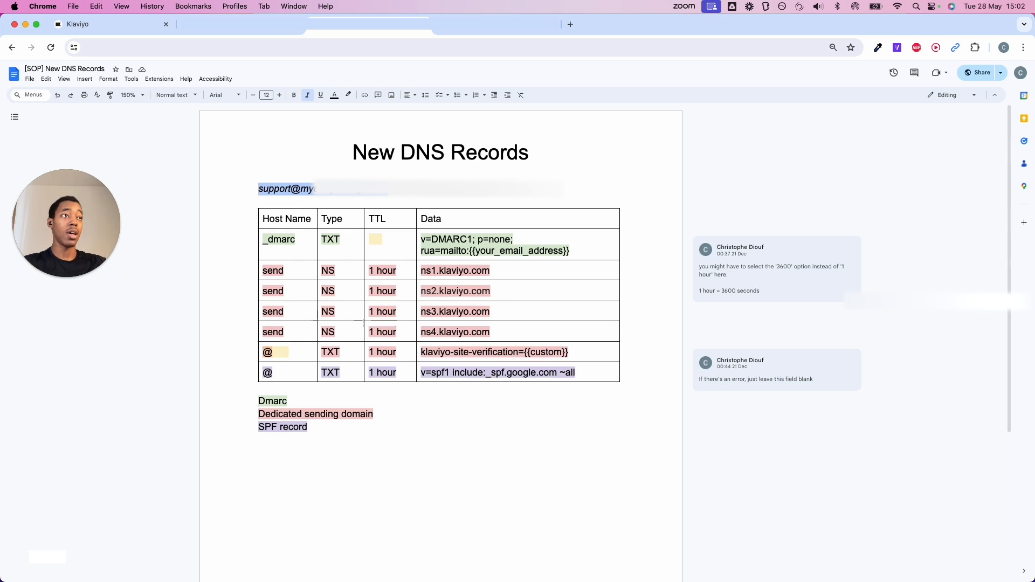
left_click_drag(300, 190, 341, 190)
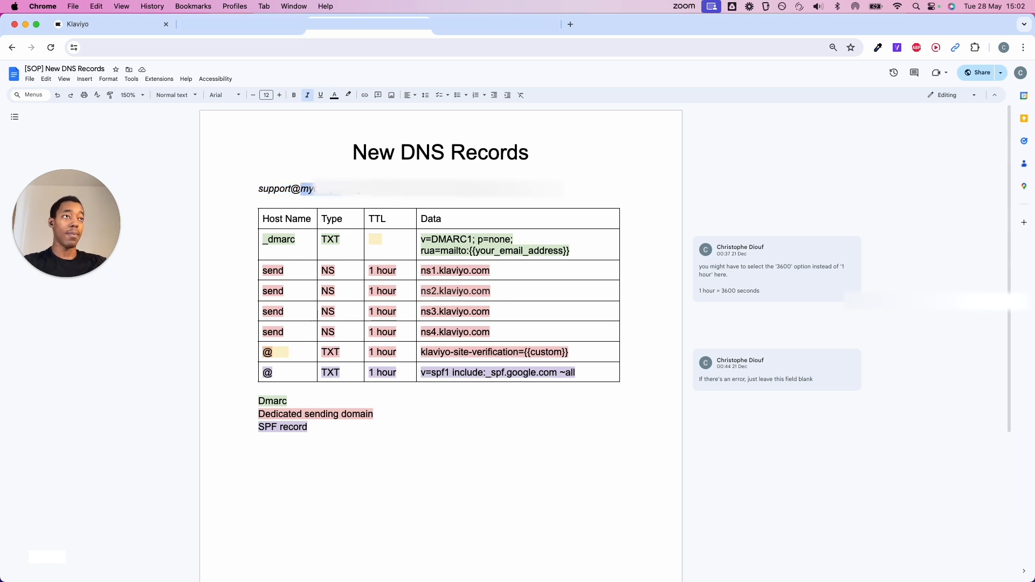
left_click(255, 29)
left_click(144, 21)
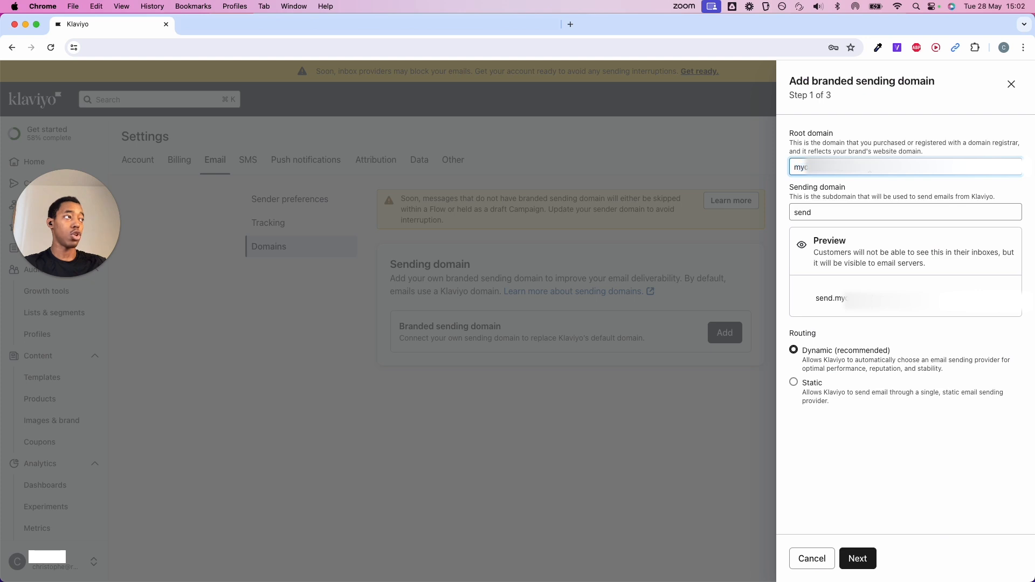
Examine the sending subdomain and the preview of the full sending domain
double_click(835, 210)
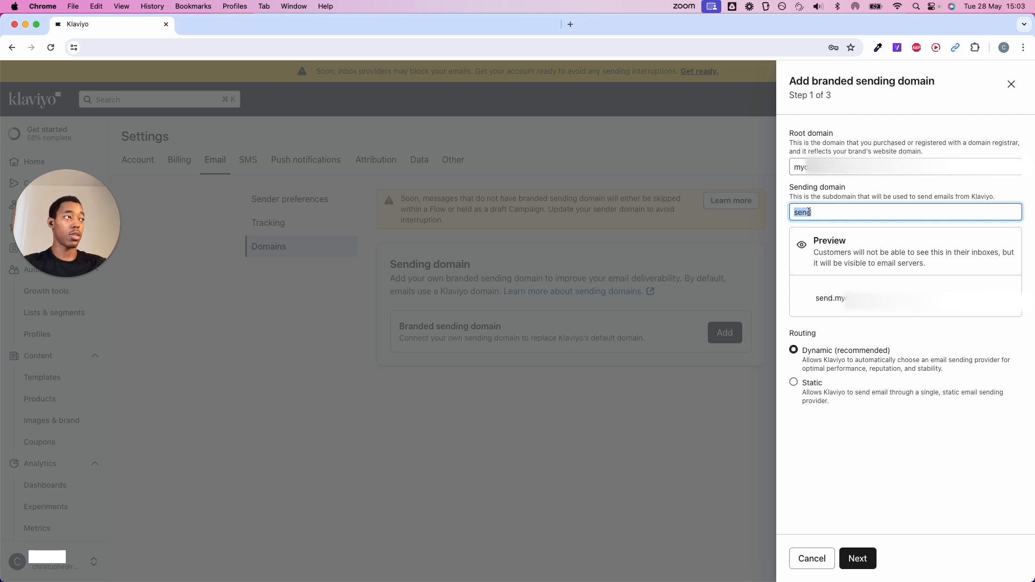
double_click(828, 211)
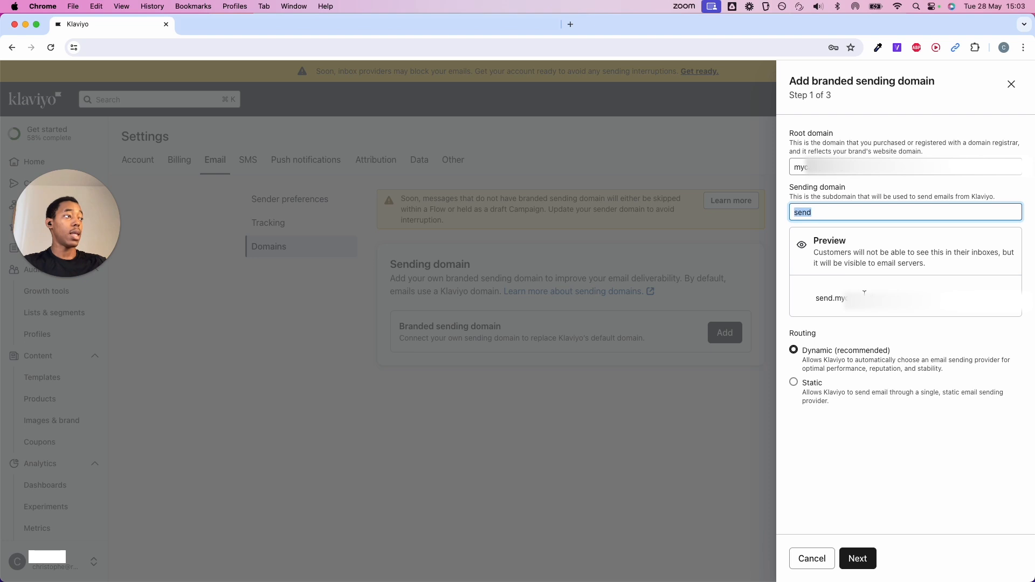
mouse_move(904, 299)
left_mouse_down()
mouse_move(817, 299)
mouse_move(902, 299)
left_mouse_up()
left_click(817, 298)
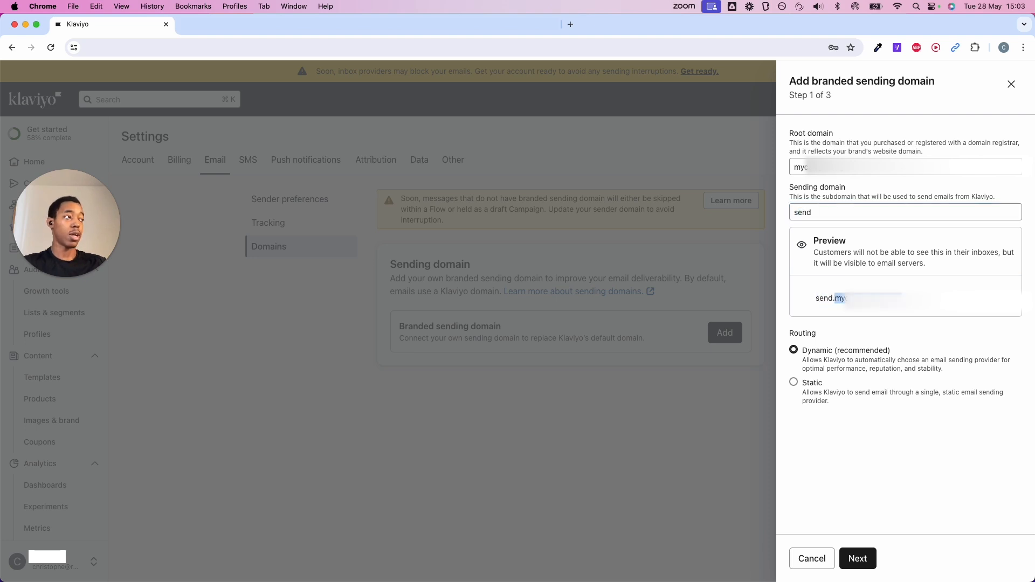
left_click_drag(816, 299, 901, 296)
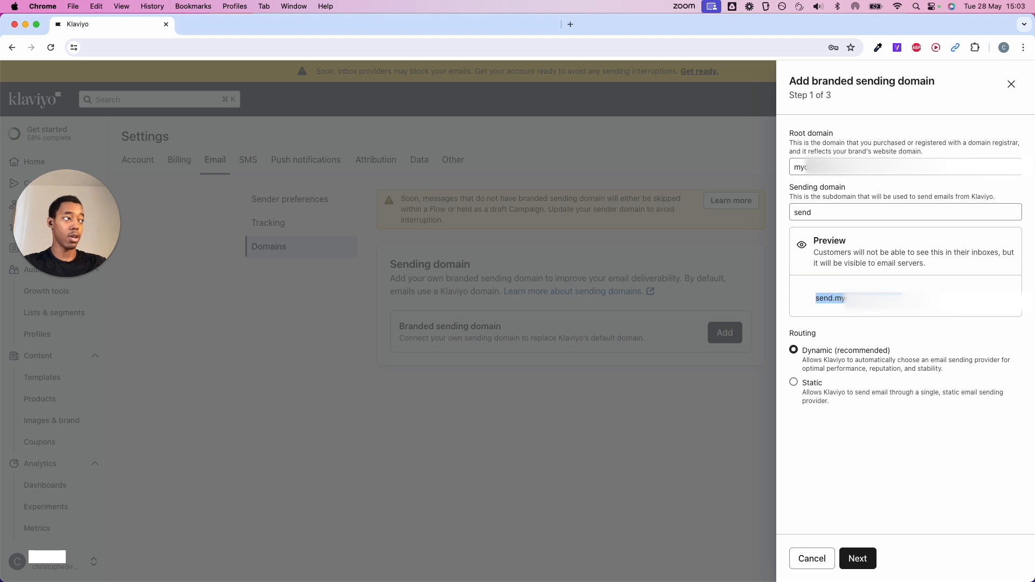
left_click(902, 300)
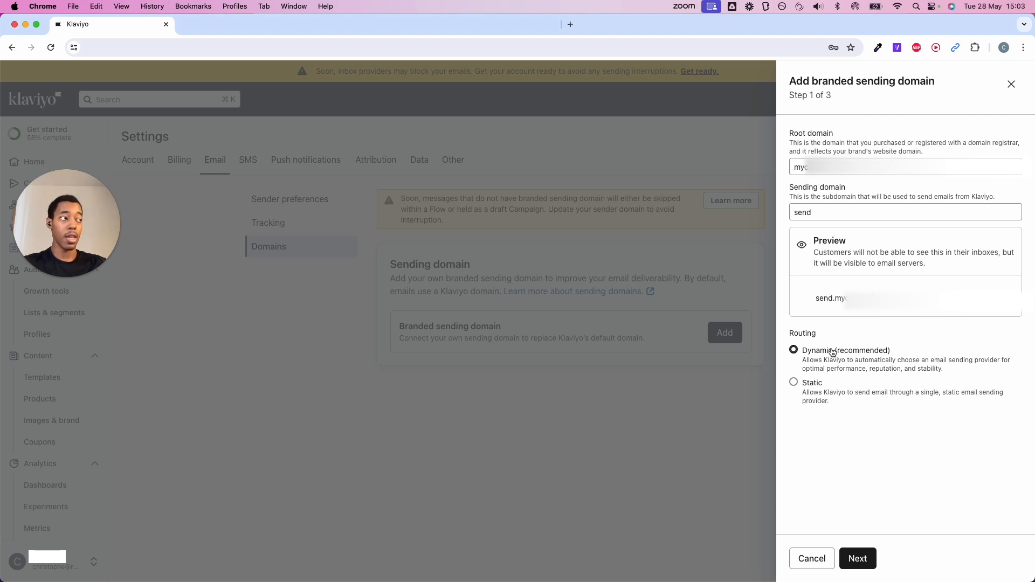
Keep the routing on Dynamic (recommended) and continue to the DNS provider selection
left_click(794, 383)
left_click(794, 350)
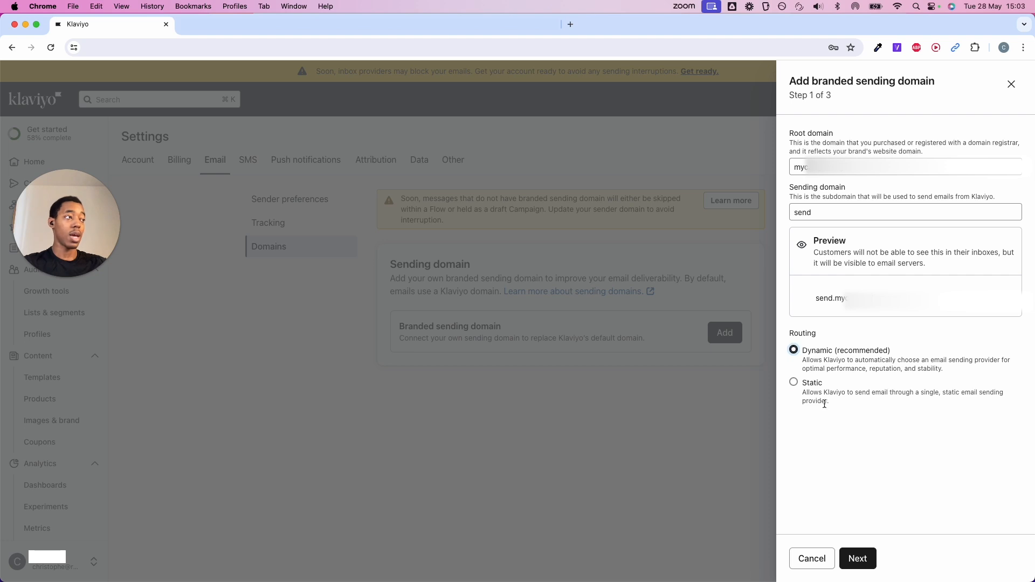
left_click(858, 559)
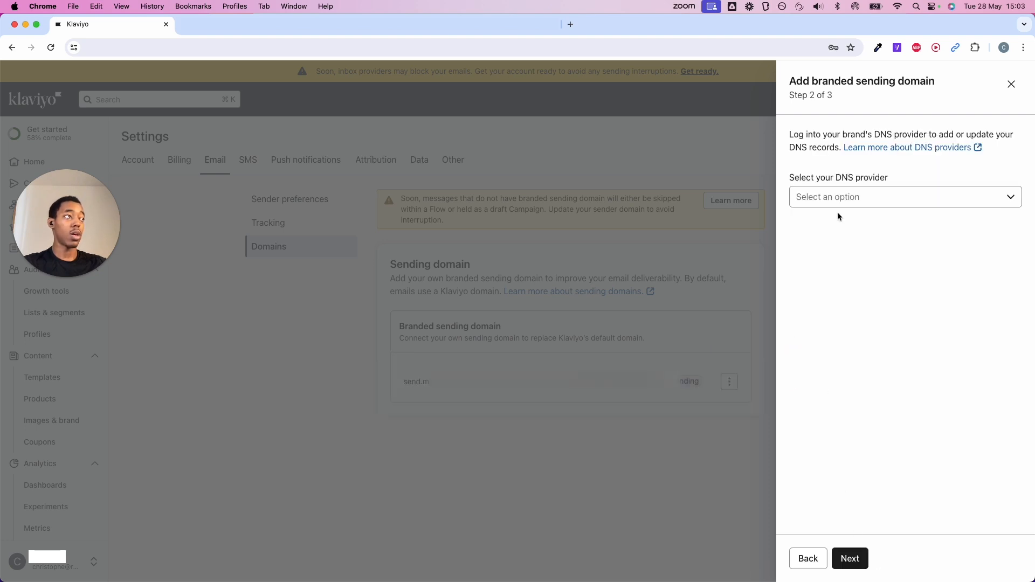
Choose GoDaddy as the DNS provider and continue to the list of required DNS records
left_click(842, 198)
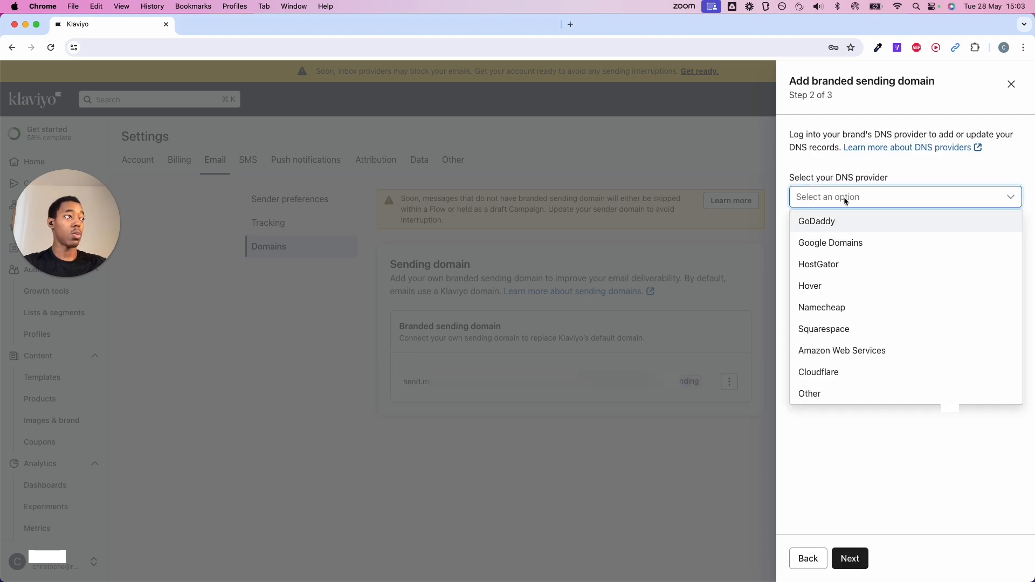
left_click(826, 223)
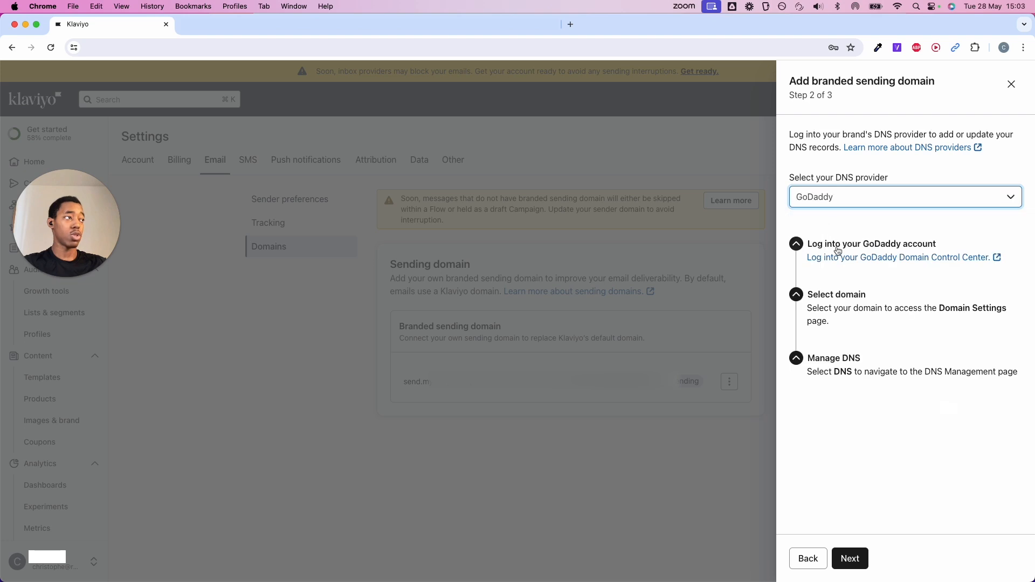
left_click(851, 560)
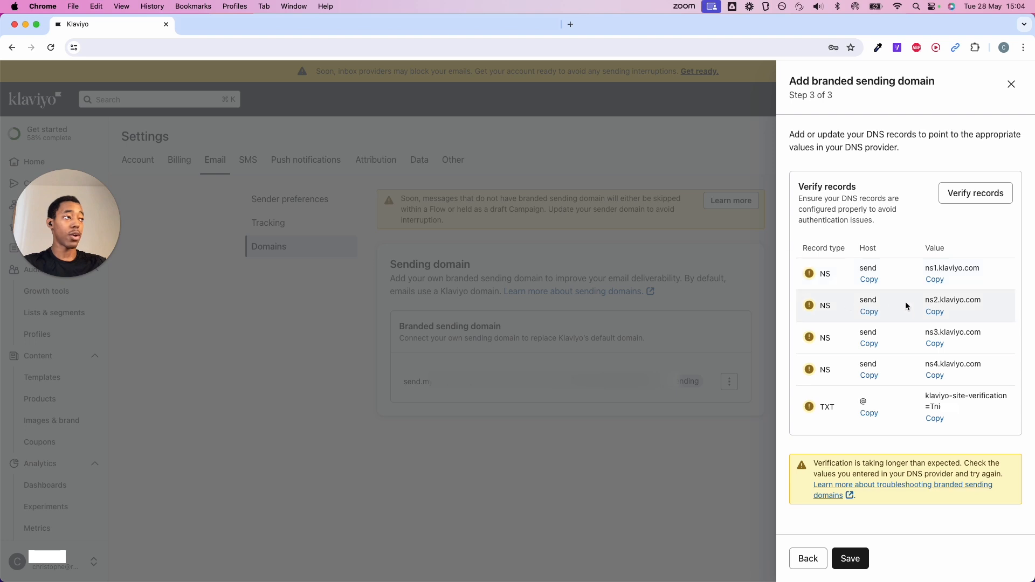
Go back to the first stage of the domain setup, reselect Dynamic routing, and proceed to the provider selection again
mouse_move(810, 369)
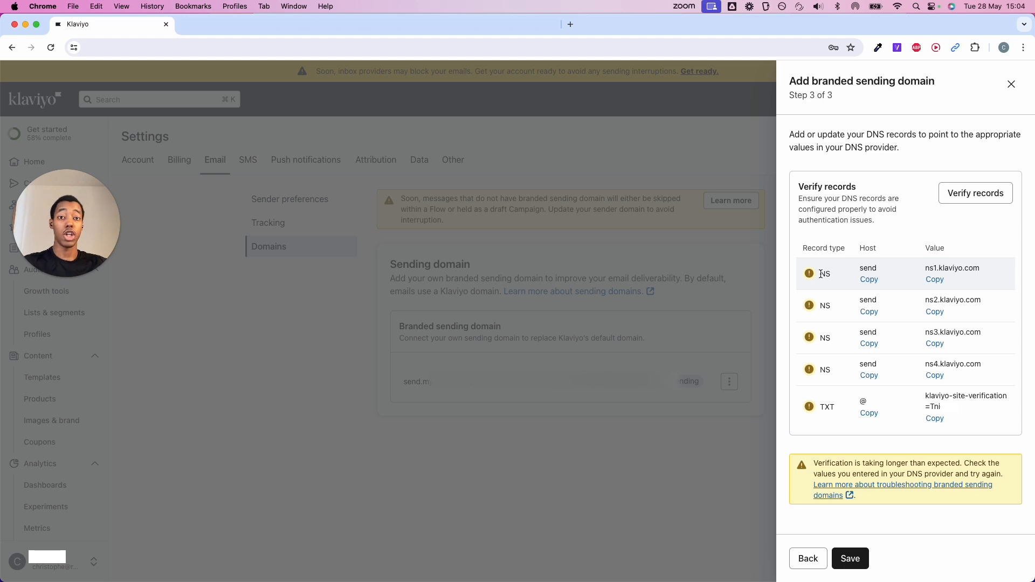
left_click(808, 559)
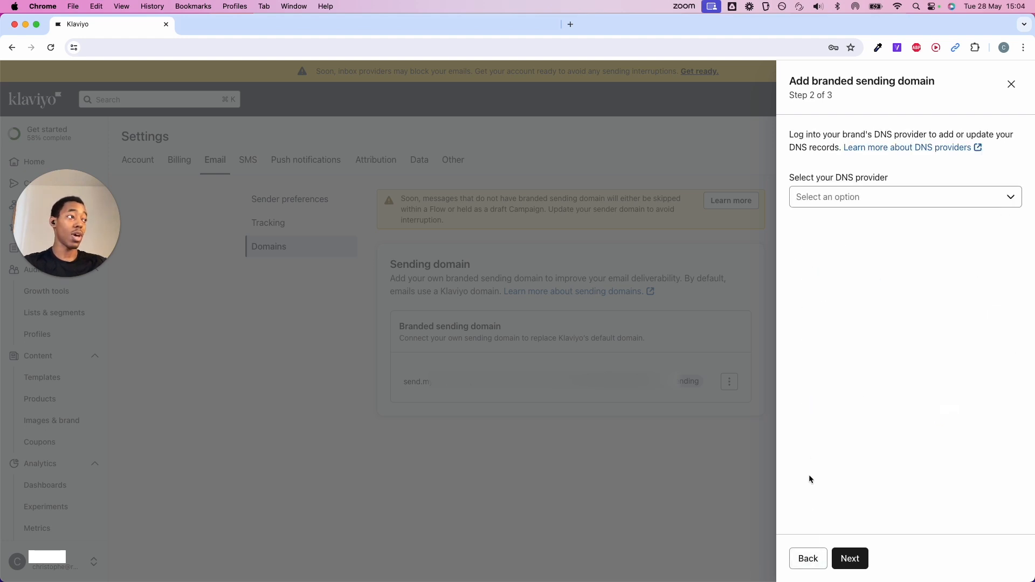
left_click(807, 561)
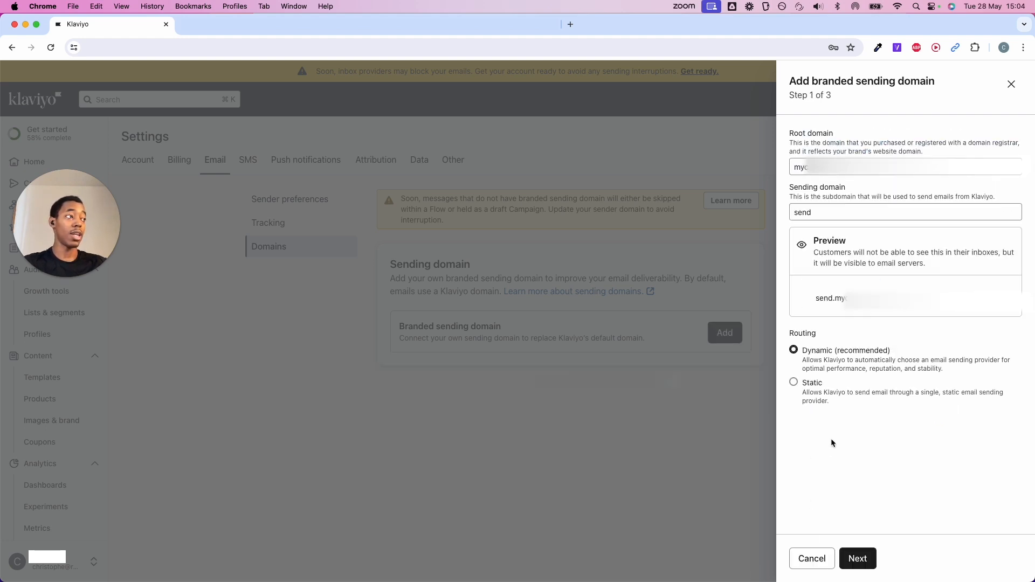
left_click(794, 383)
left_click(794, 351)
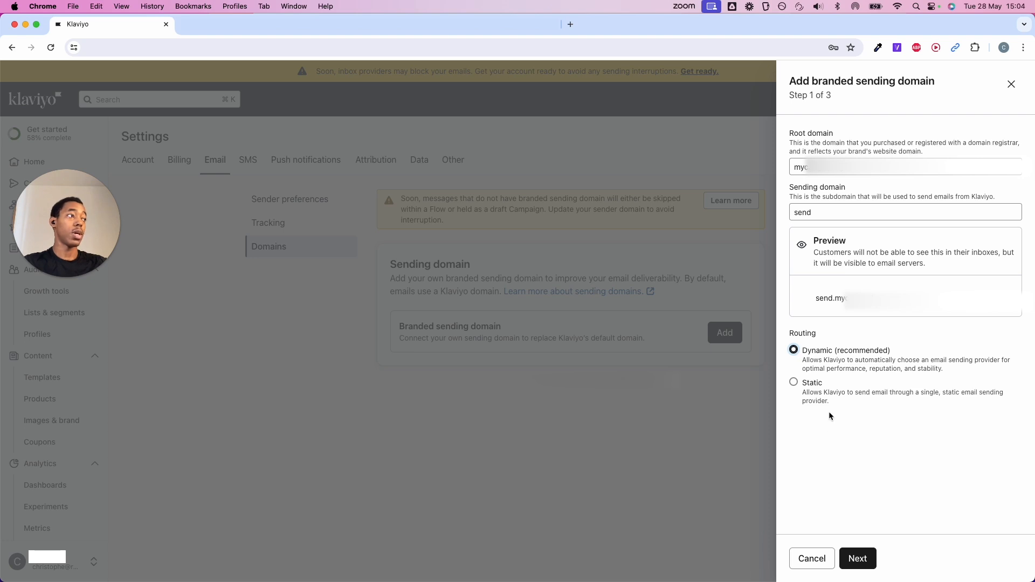
left_click(857, 561)
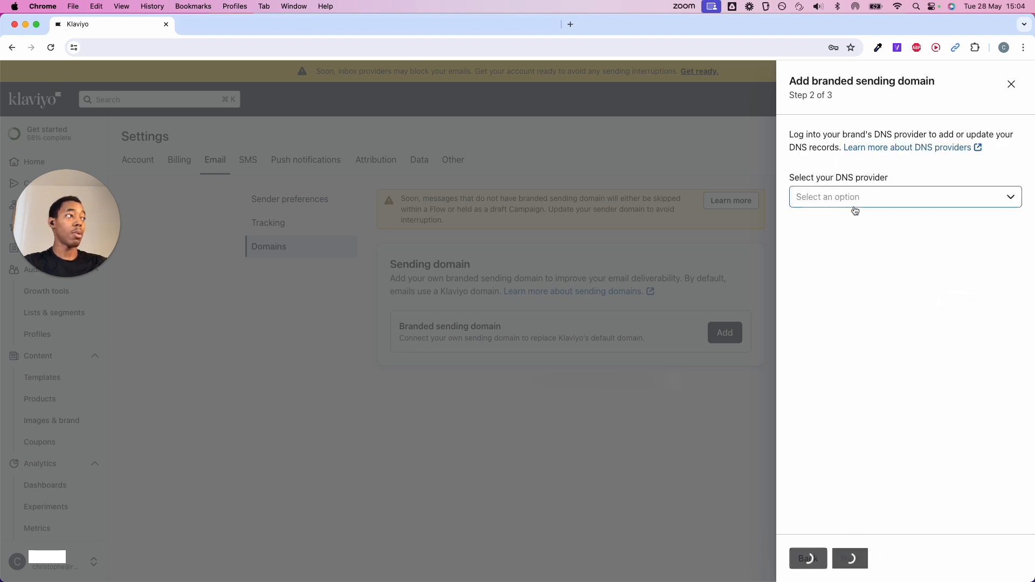
Reselect GoDaddy as the DNS provider and return to the record verification stage
left_click(856, 204)
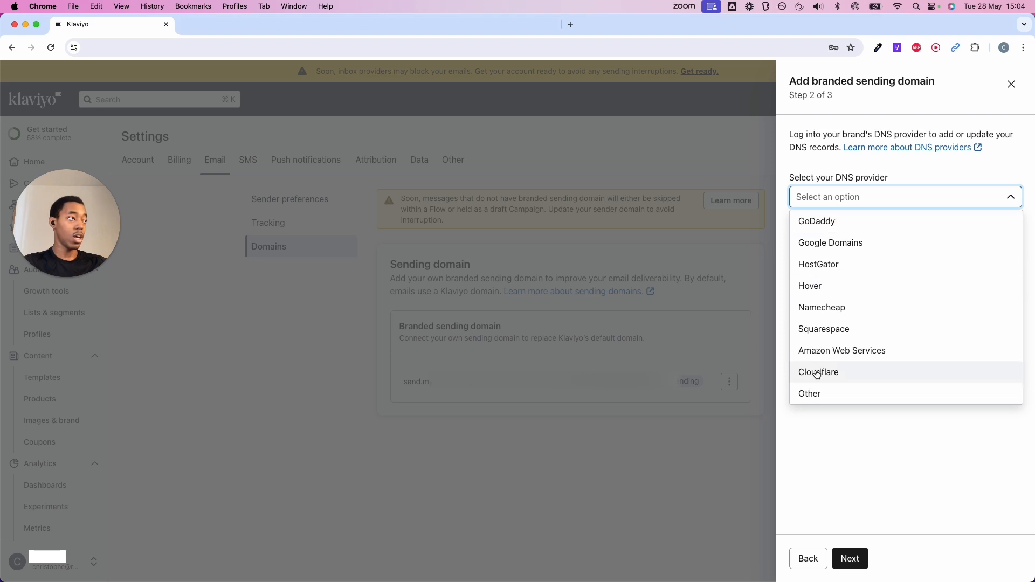
left_click(834, 221)
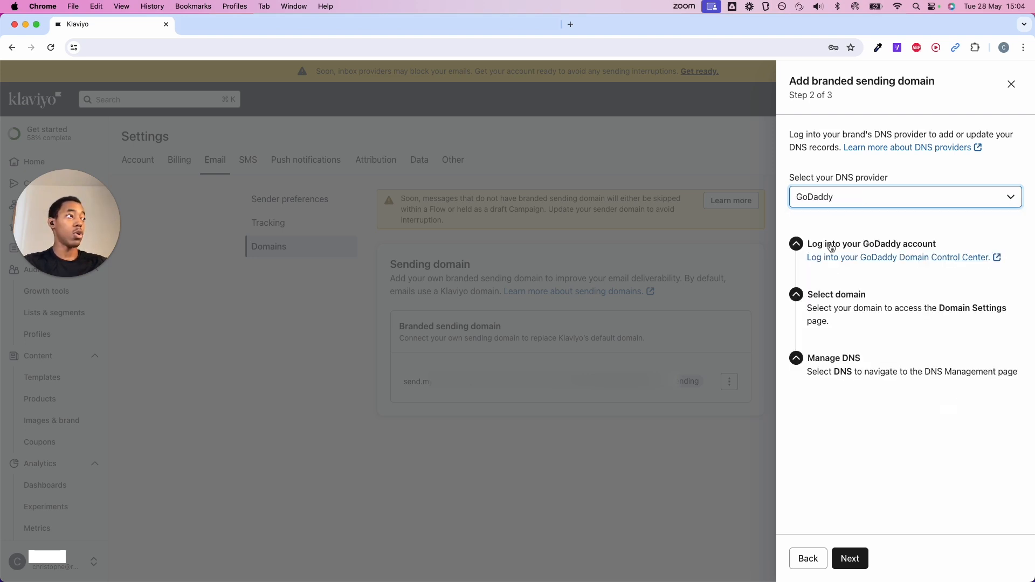
left_click(856, 560)
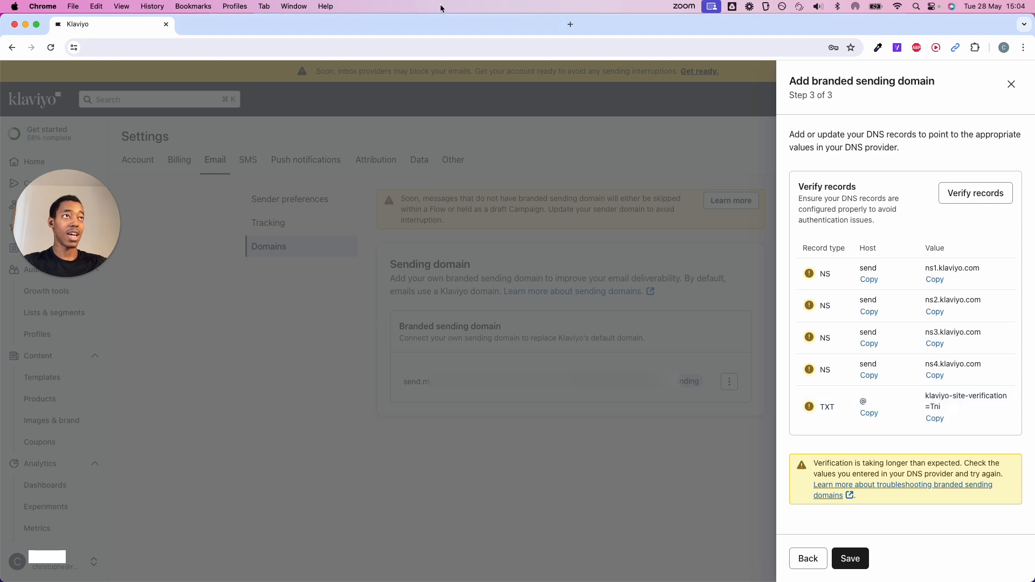
Switch to GoDaddy and start a new record in the domain's DNS records
left_click(268, 27)
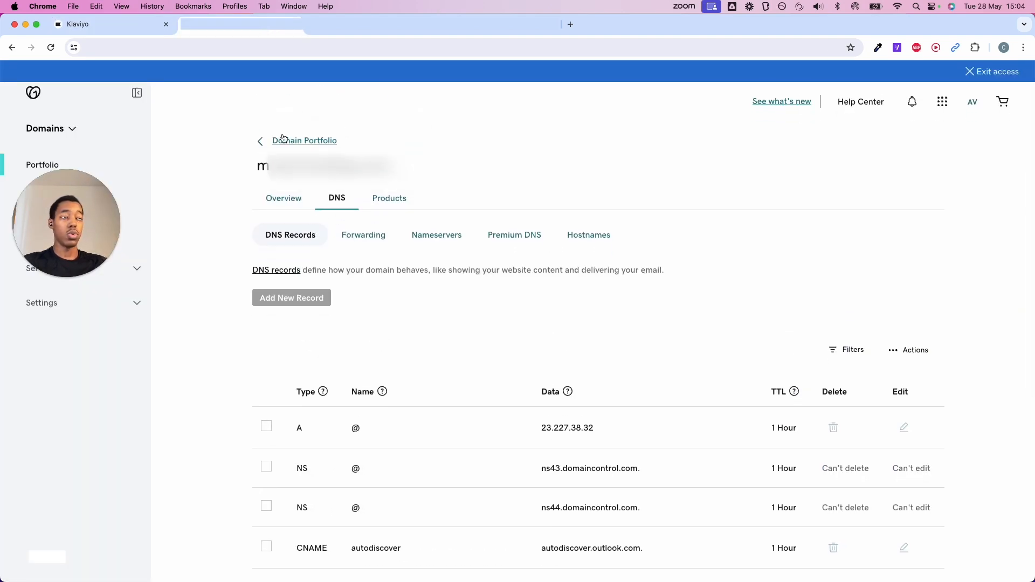
left_click(300, 203)
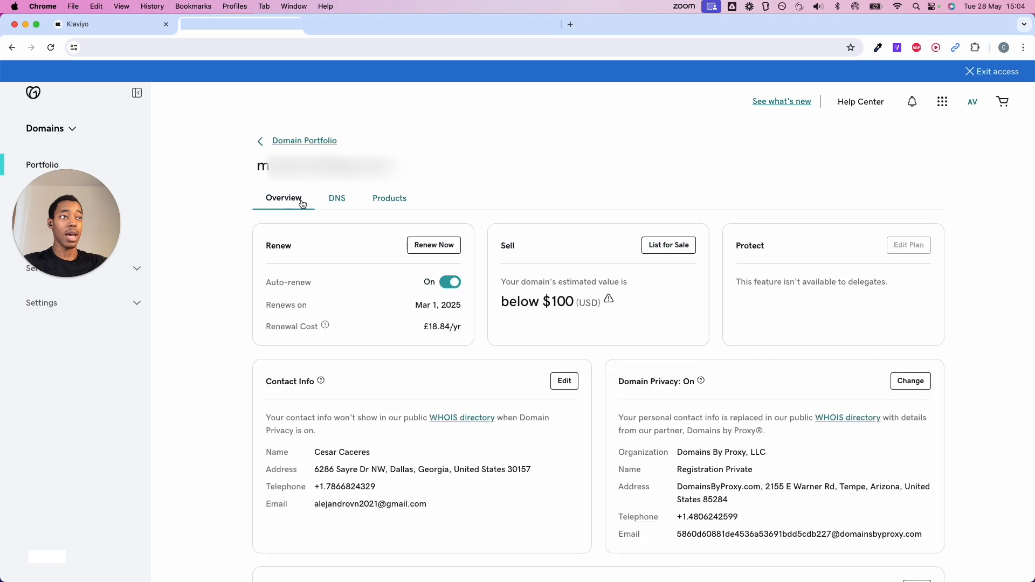
left_click(342, 204)
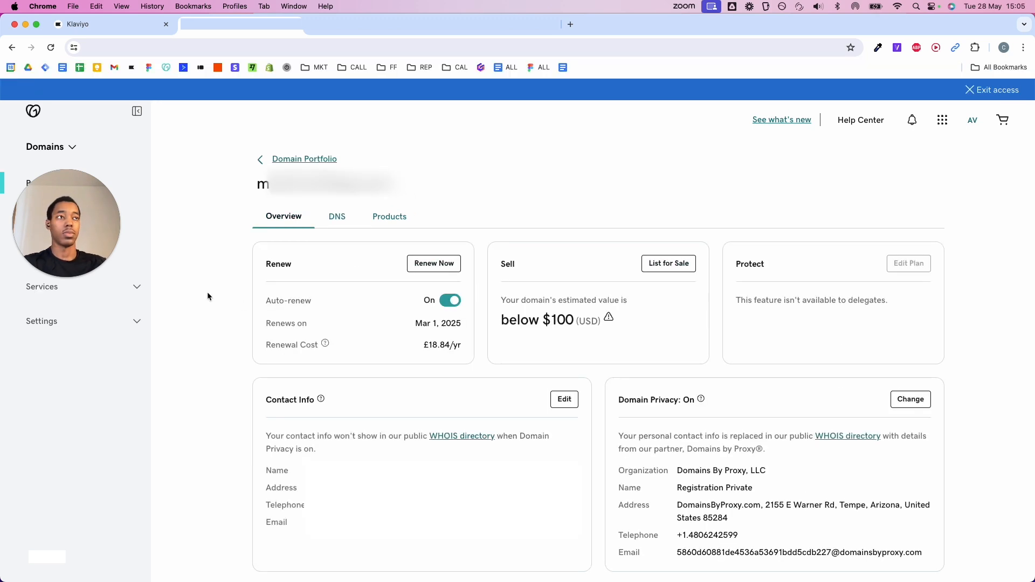
left_click(335, 218)
left_click(316, 316)
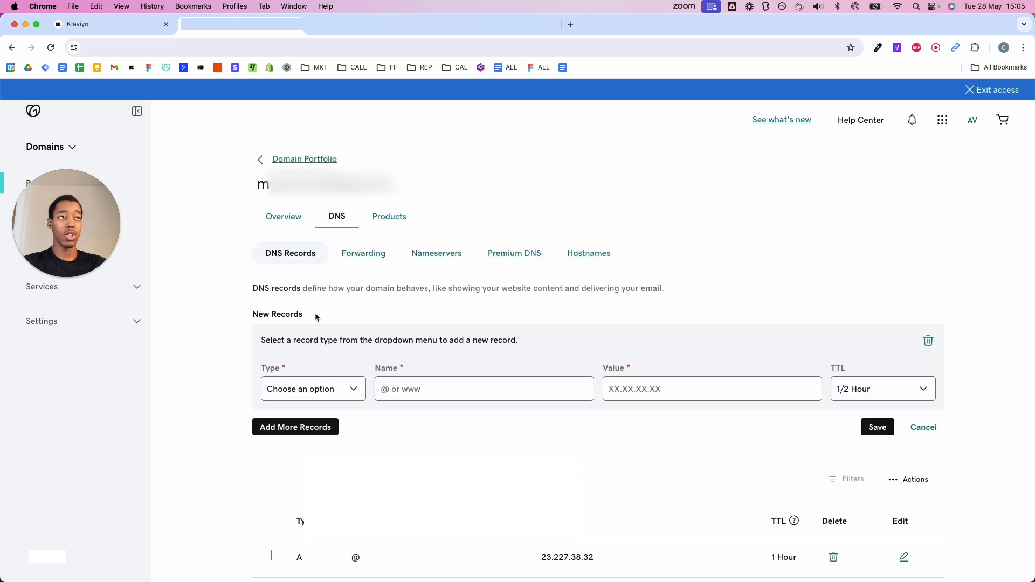
Copy the first NS record's value, ns1.klaviyo.com, from Klaviyo and return to GoDaddy's new record form
left_click(134, 28)
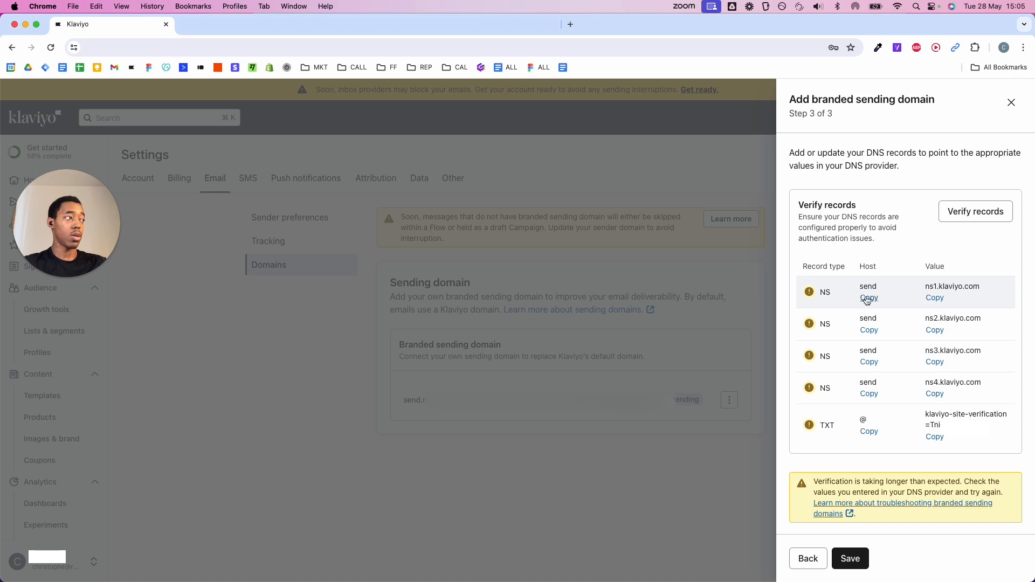
left_click(936, 300)
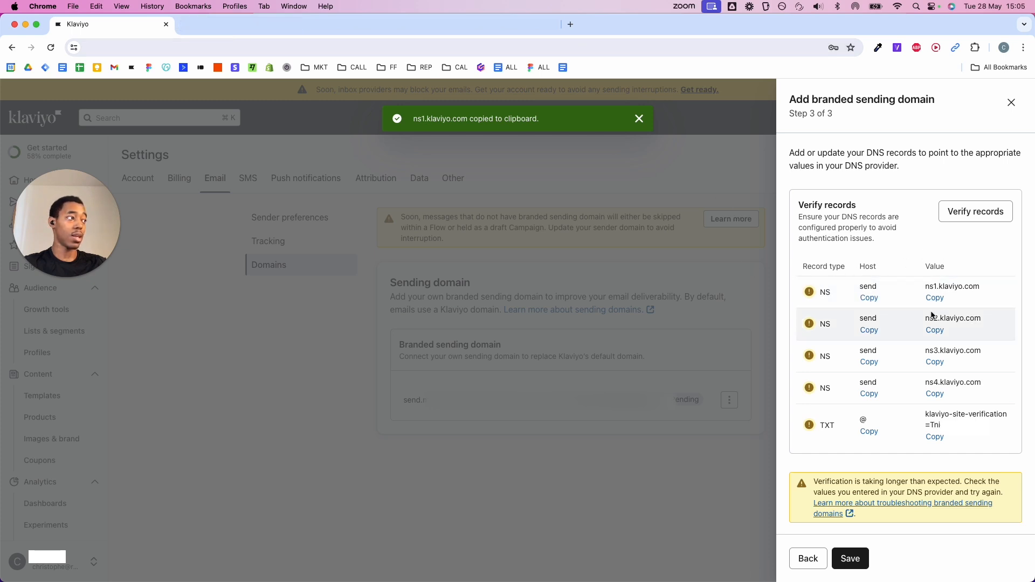
key("ctrl+Tab")
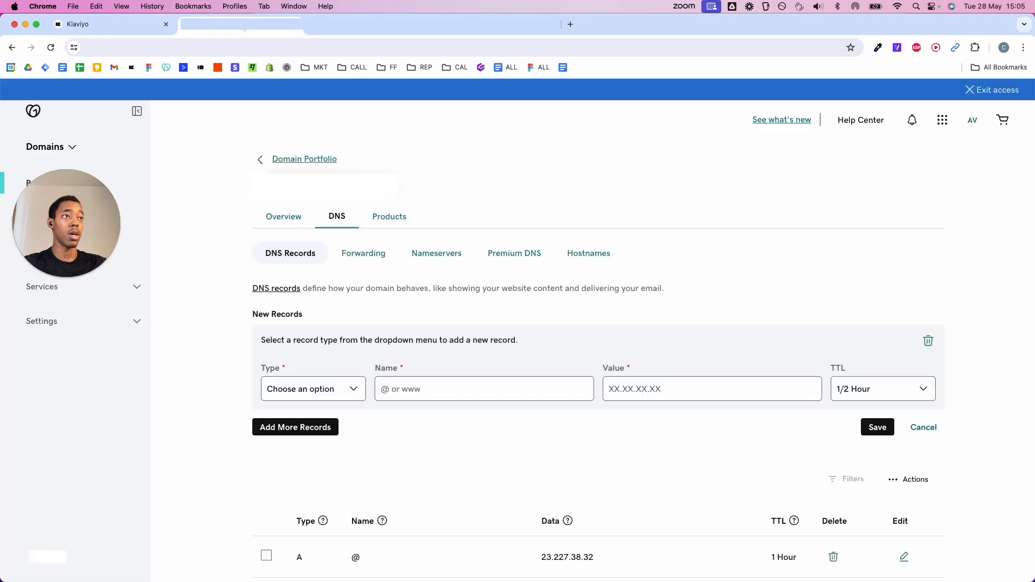
Set the first new record to type NS with name send and value ns1.klaviyo.com
left_click(320, 388)
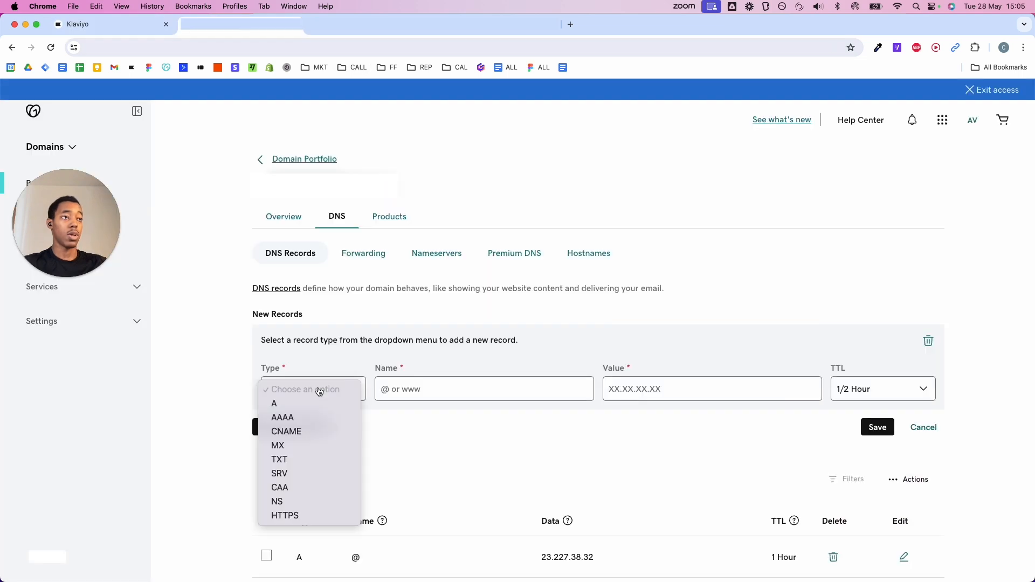
left_click(298, 502)
left_click(438, 388)
type("send")
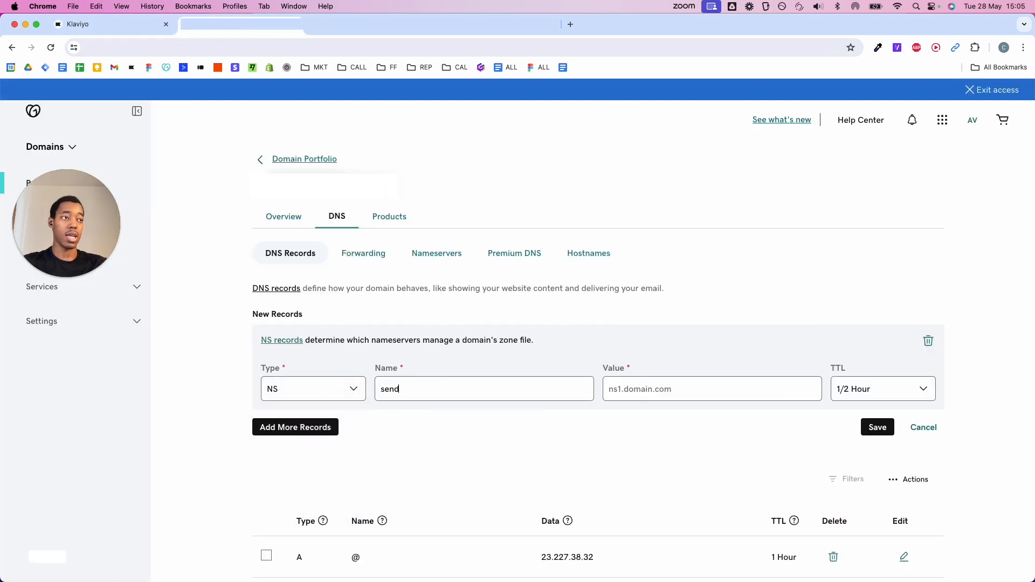
left_click(615, 388)
left_click(689, 413)
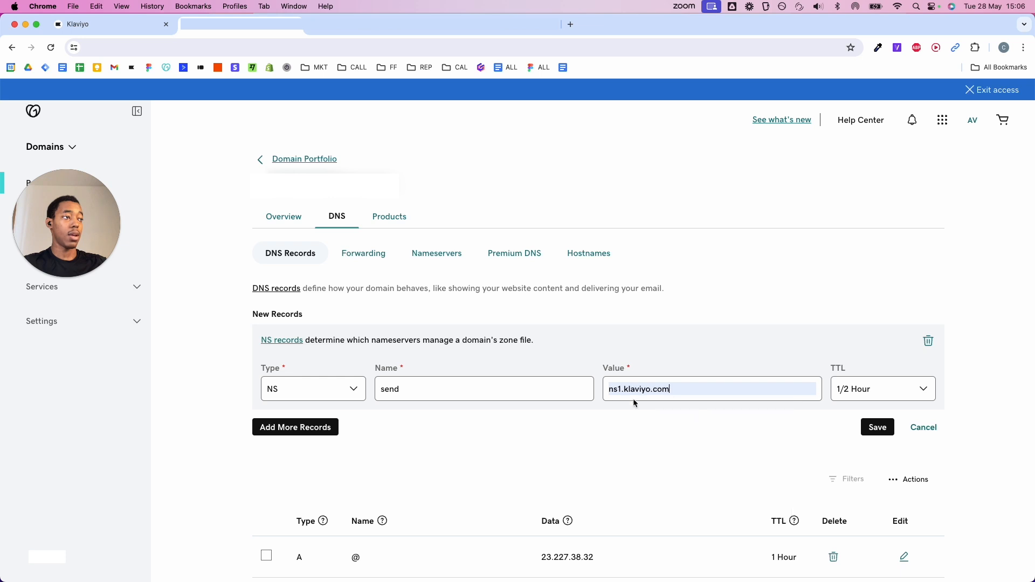
left_click(673, 393)
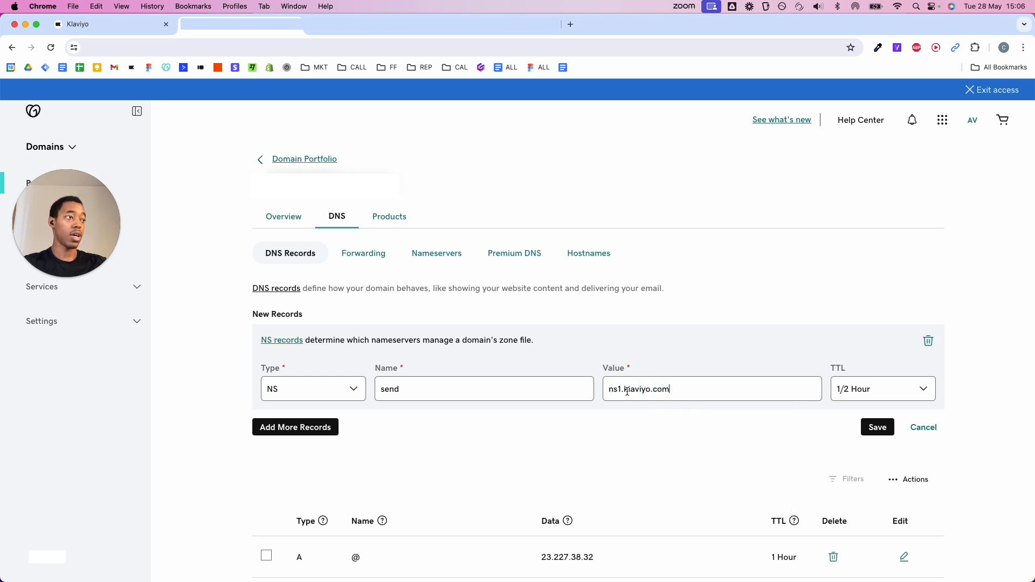
Add a second record of type NS with the name send
left_click(315, 427)
left_click(309, 473)
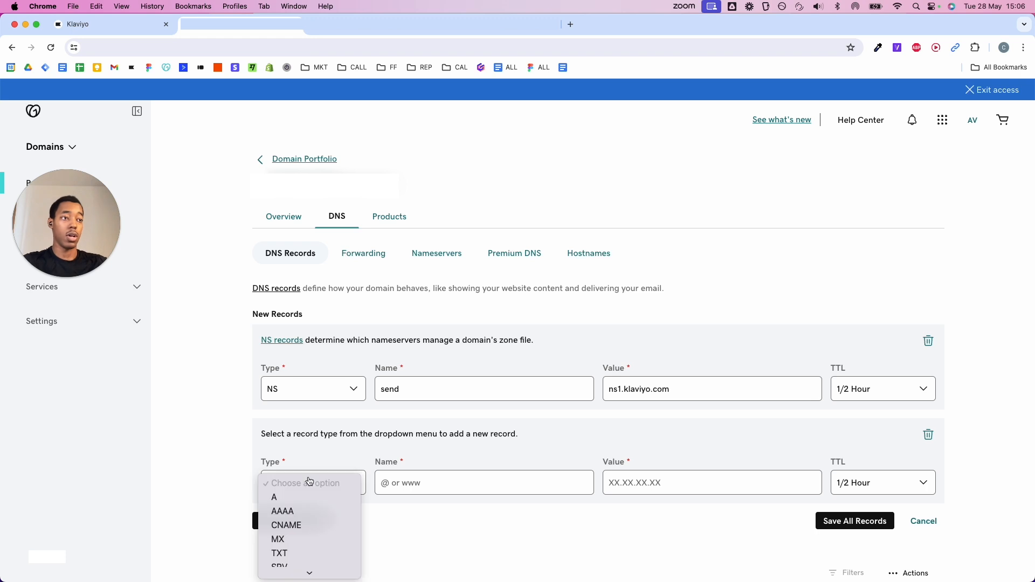
left_click(302, 556)
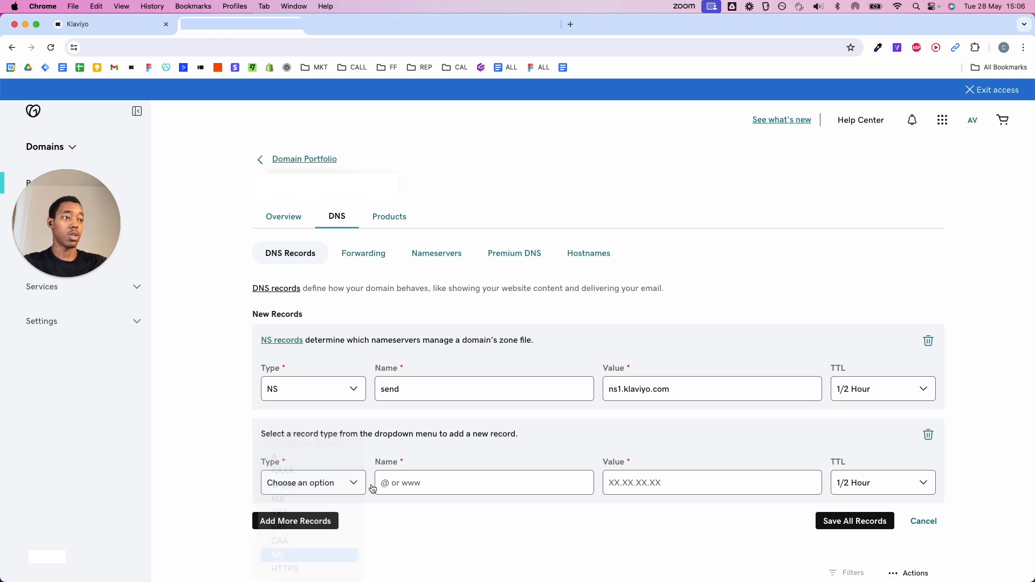
left_click(437, 482)
left_click(483, 369)
left_click(637, 483)
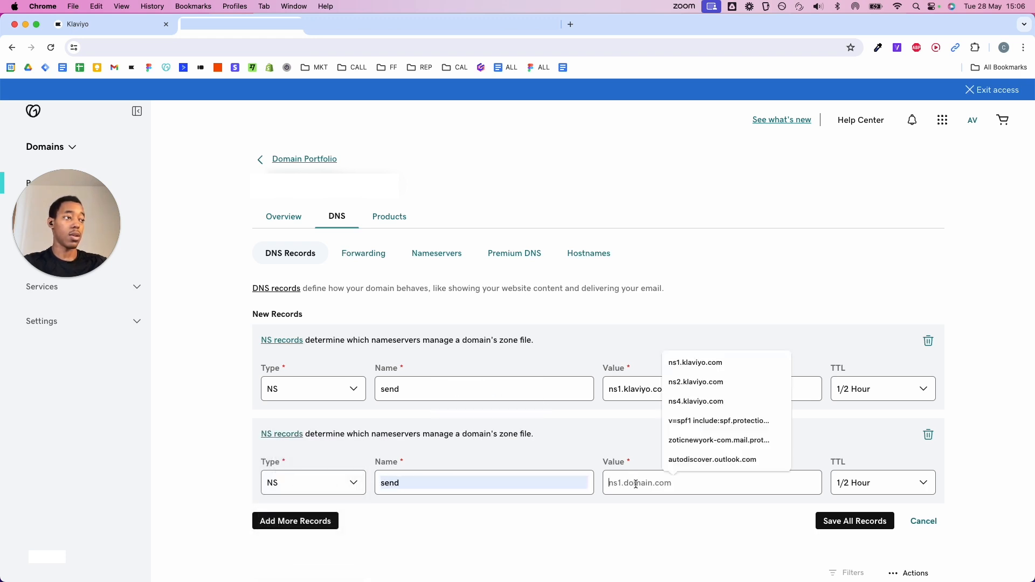
Copy the second NS record's value from Klaviyo and enter ns2.klaviyo.com as the second record's value in GoDaddy
left_click(124, 26)
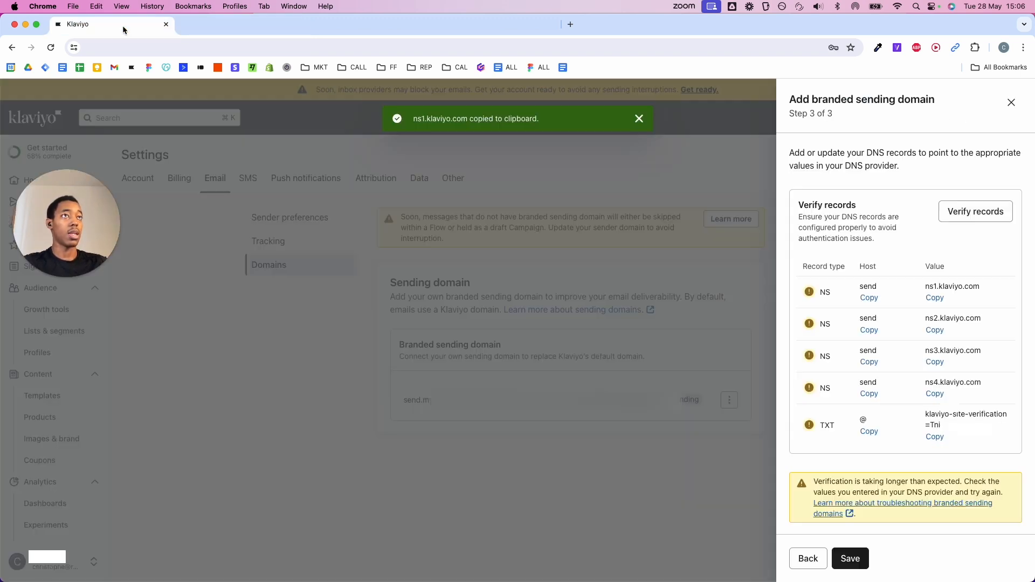
left_click(935, 298)
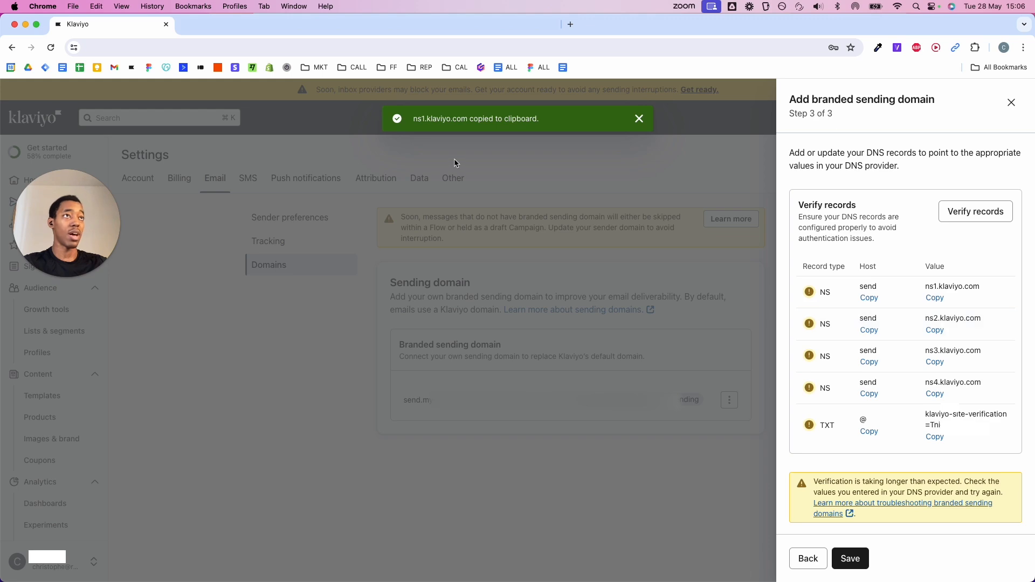
left_click(264, 32)
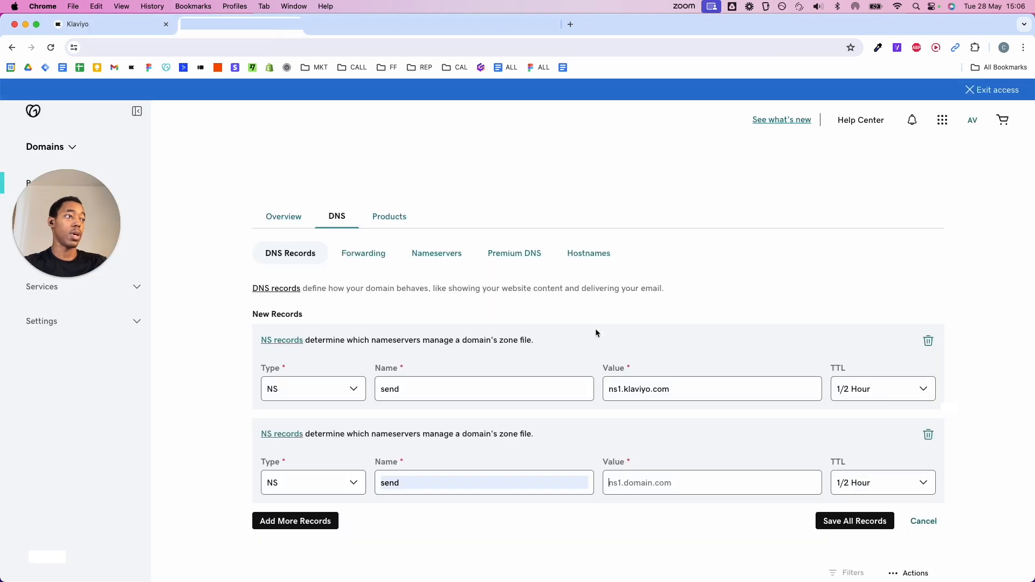
left_click(665, 482)
key("super+v")
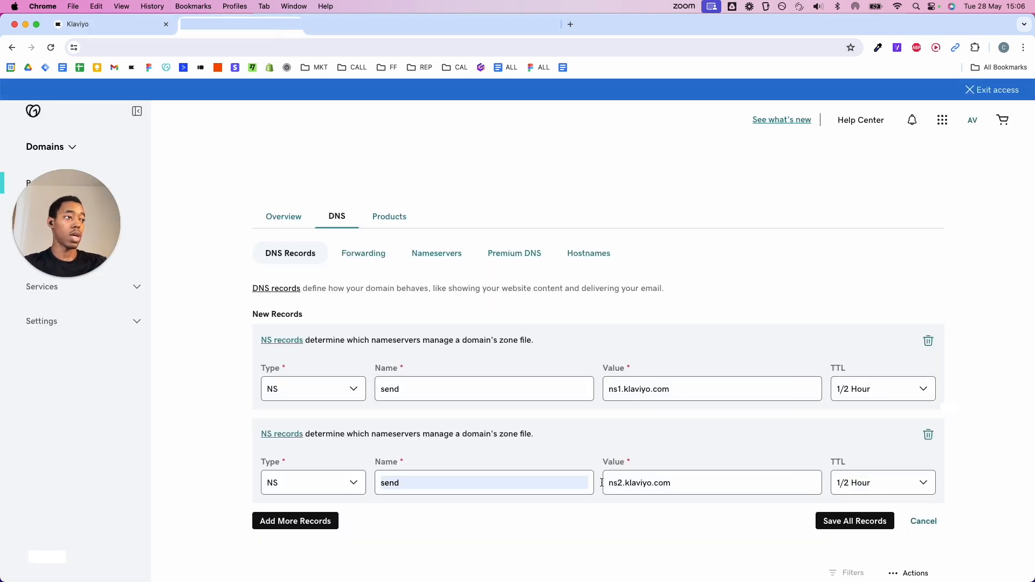
Add two more blank records and set the third one to type NS with the name send
left_click(326, 521)
left_click(324, 441)
left_click(319, 421)
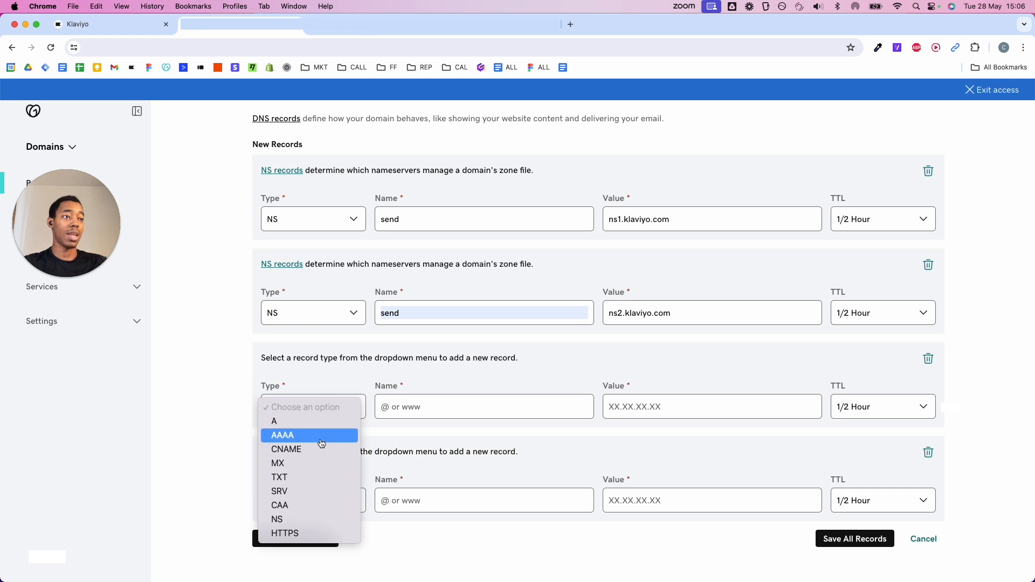
left_click(286, 517)
left_click(419, 412)
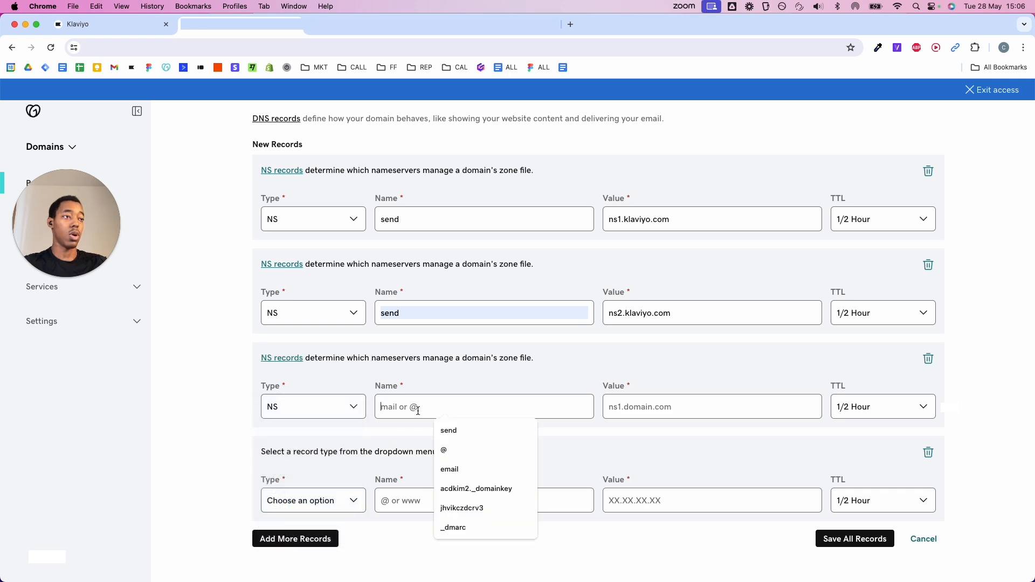
left_click(469, 431)
Set the fourth record to type NS with the name send
left_click(327, 500)
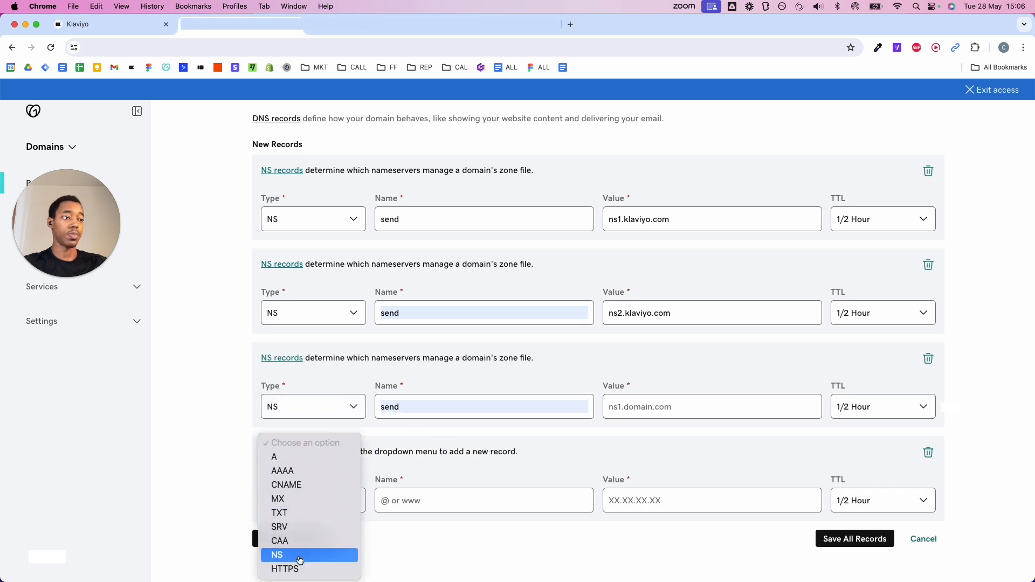
left_click(315, 555)
left_click(415, 503)
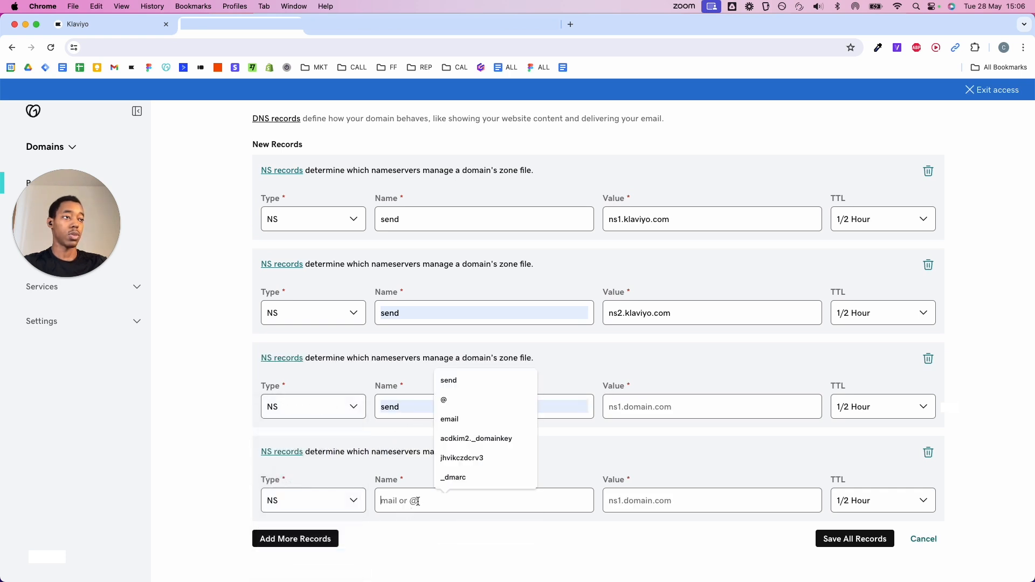
left_click(474, 379)
Enter ns3.klaviyo.com as the third record's value by adapting the suggested ns2.klaviyo.com entry
left_click(663, 411)
key("Down")
key("Down")
key("Return")
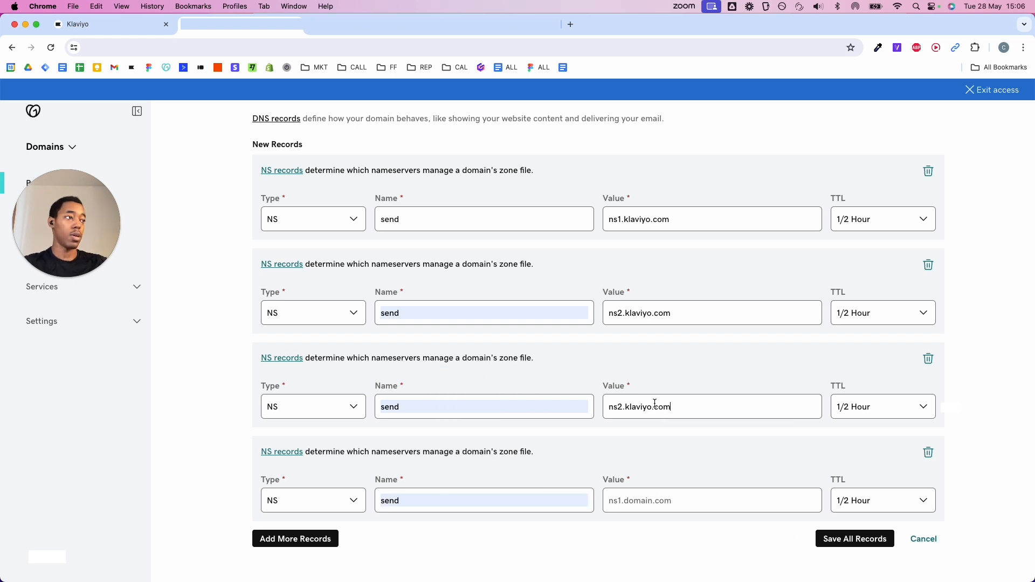
key("BackSpace")
type("3")
Copy the fourth NS record's value from Klaviyo and enter ns4.klaviyo.com as the fourth record's value in GoDaddy
left_click(630, 502)
left_click(103, 24)
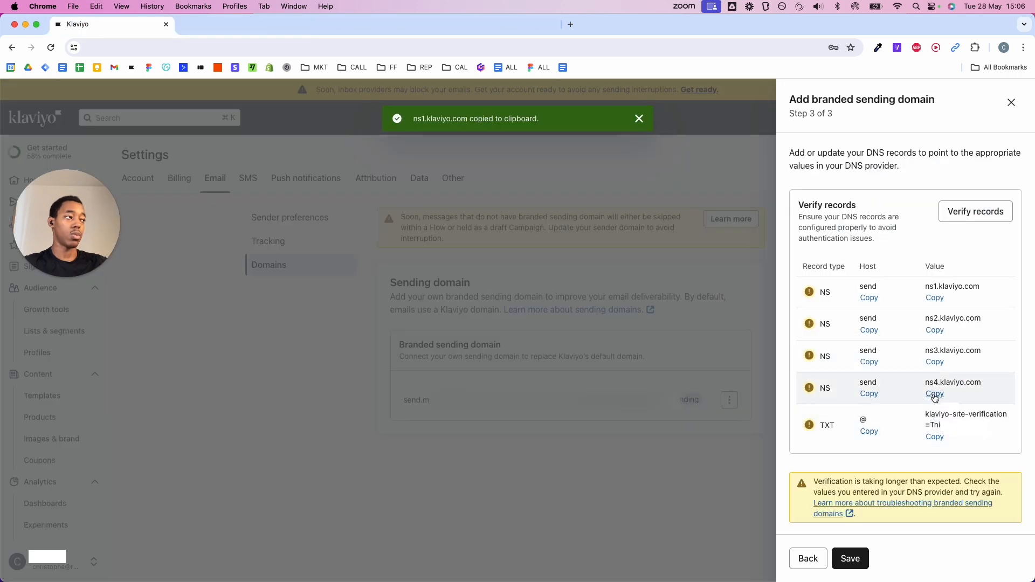
left_click(238, 25)
left_click(640, 497)
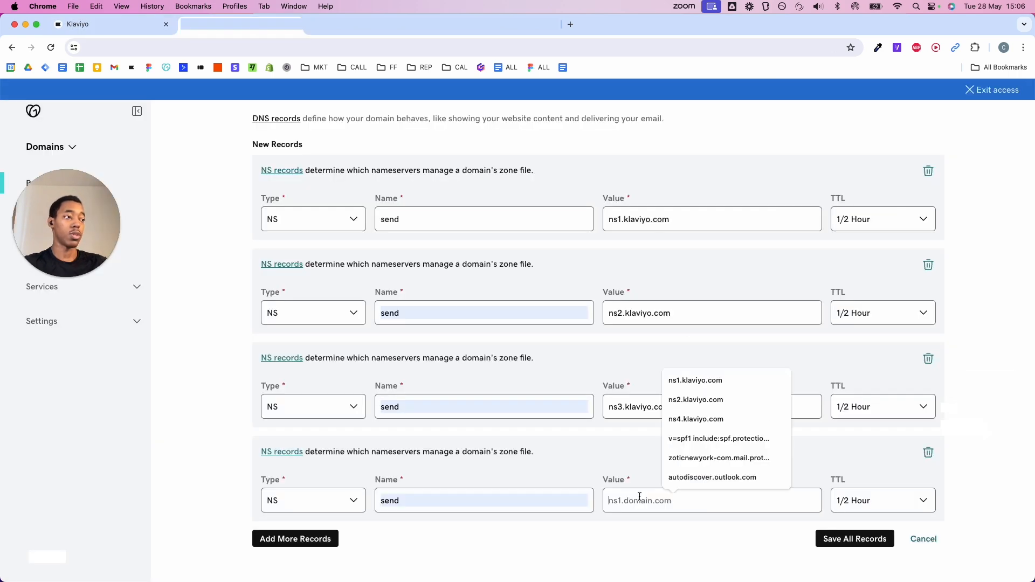
key("super+v")
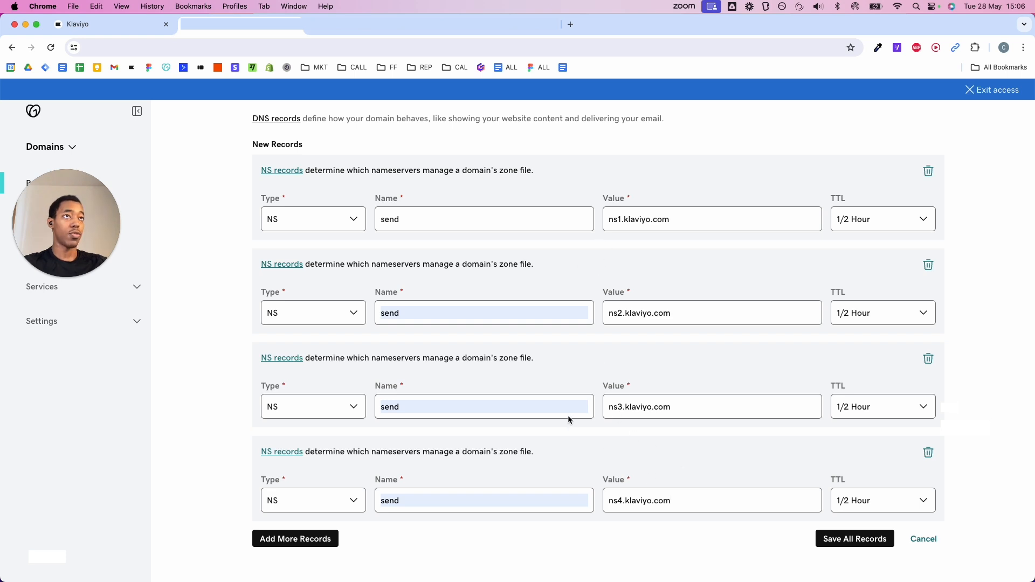
Check the entries against Klaviyo's record list and save all four NS records in GoDaddy
left_click(137, 27)
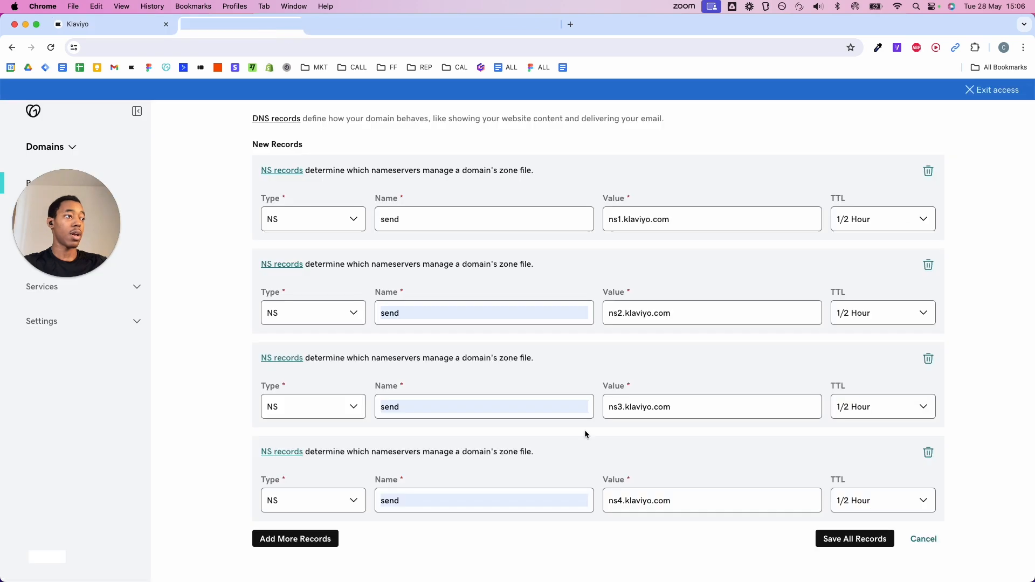
left_click(240, 24)
scroll(707, 569, "down", 5)
left_click(855, 394)
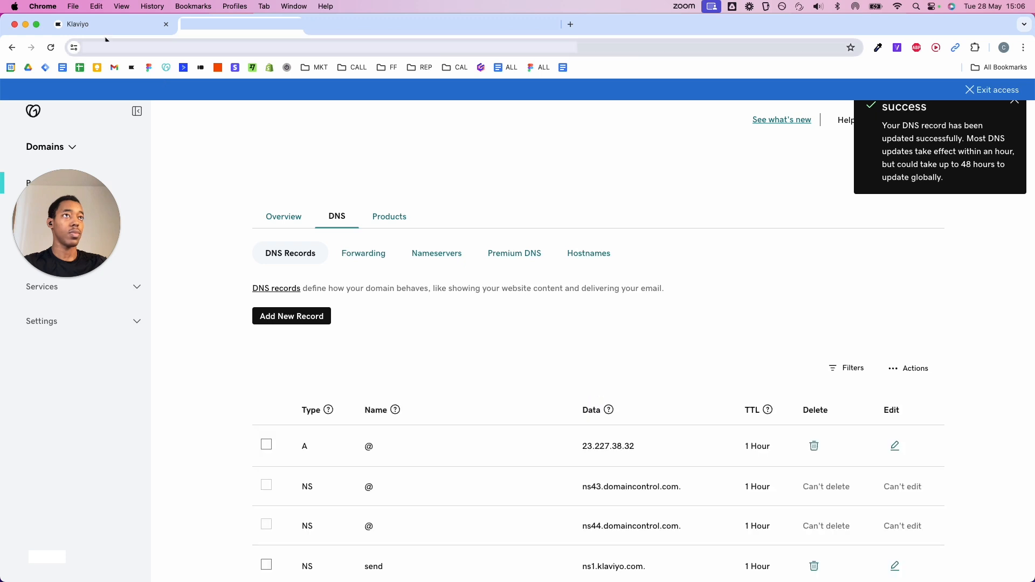
Switch to Klaviyo, verify the DNS records, and copy the TXT record's site verification value
left_click(108, 25)
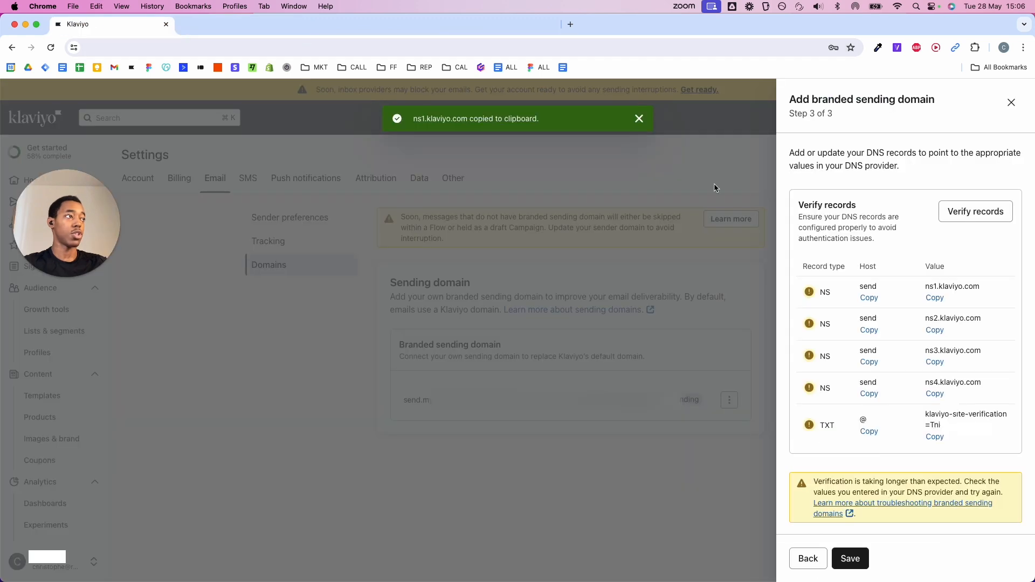
left_click(965, 212)
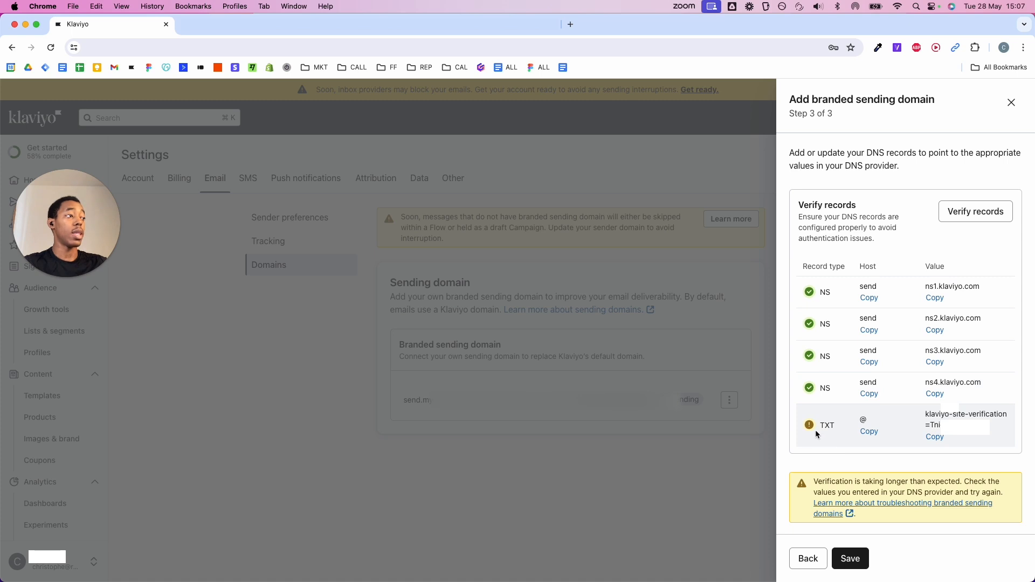
left_click(935, 438)
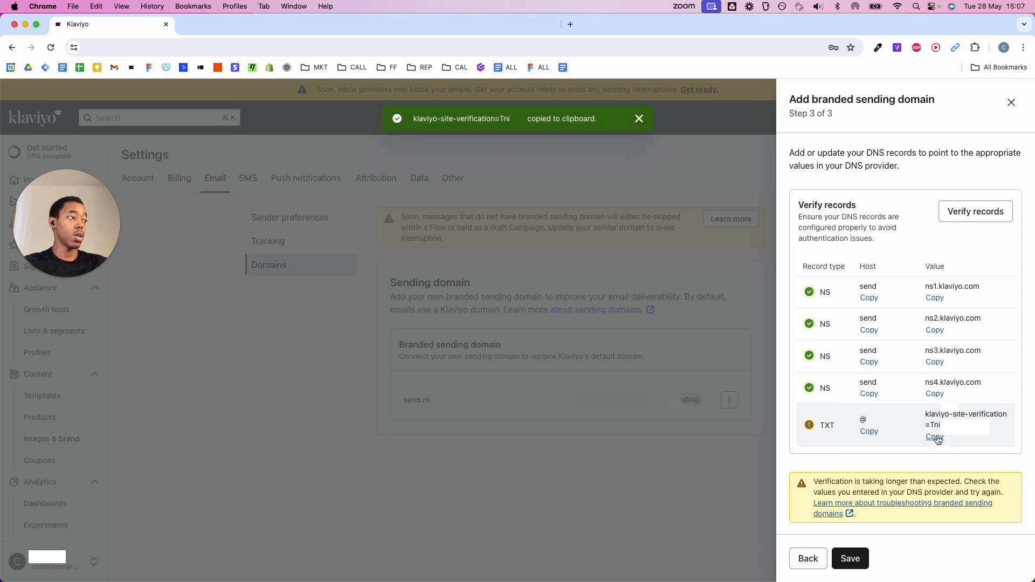
left_click_drag(820, 426, 831, 424)
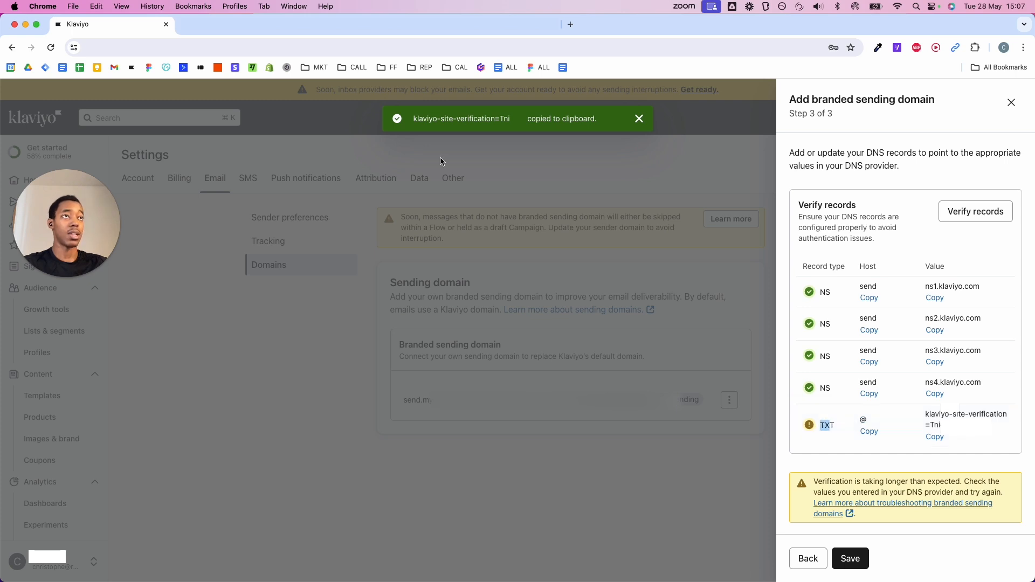
Switch to GoDaddy and start a new TXT record with the name @
left_click(243, 30)
scroll(362, 262, "up", 3)
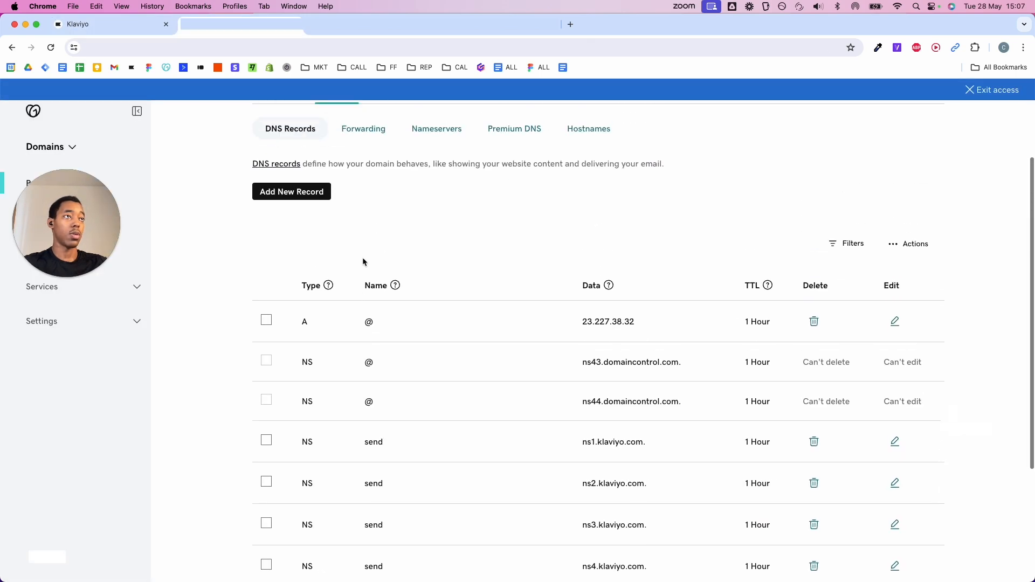
left_click(322, 205)
left_click(324, 276)
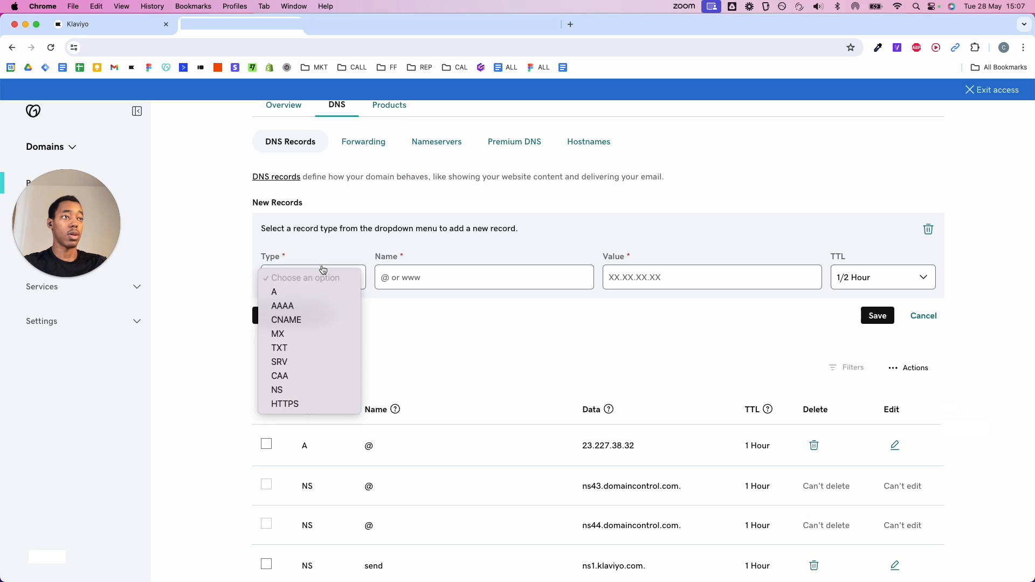
left_click(289, 346)
left_click(422, 280)
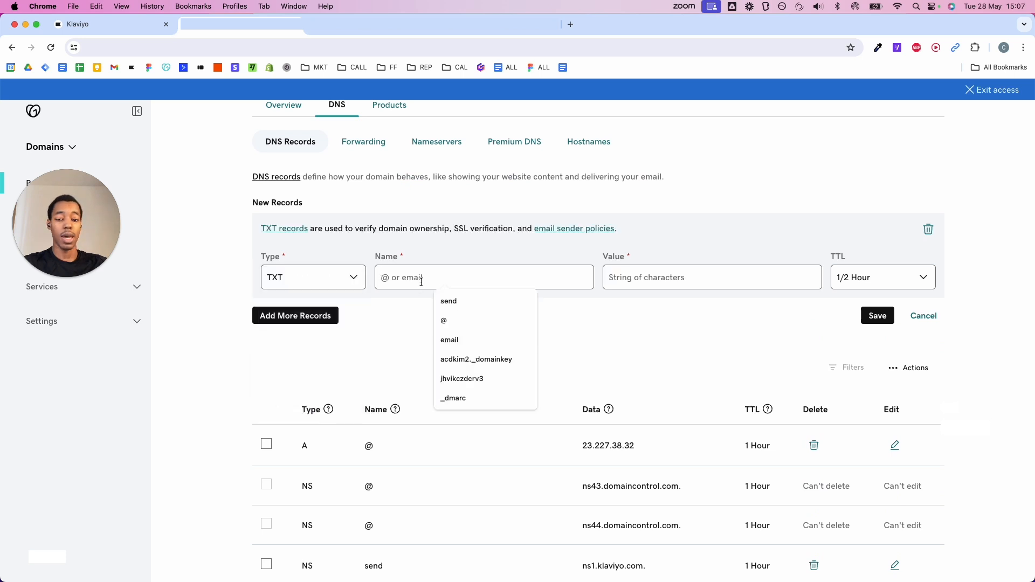
type("@")
Paste the Klaviyo site verification token as the TXT record's value and save the record
left_click(641, 290)
key("super+v")
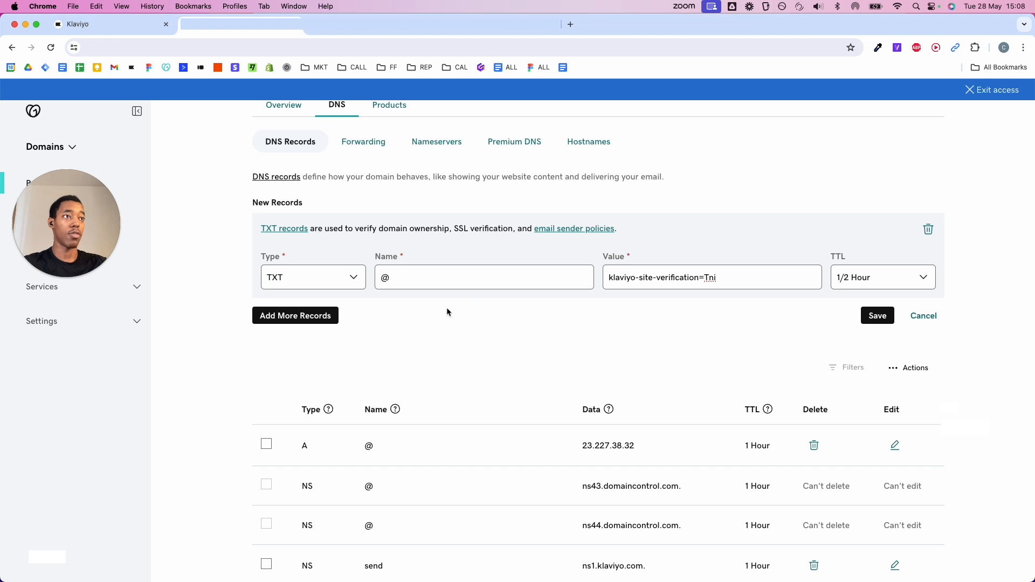
left_click(878, 316)
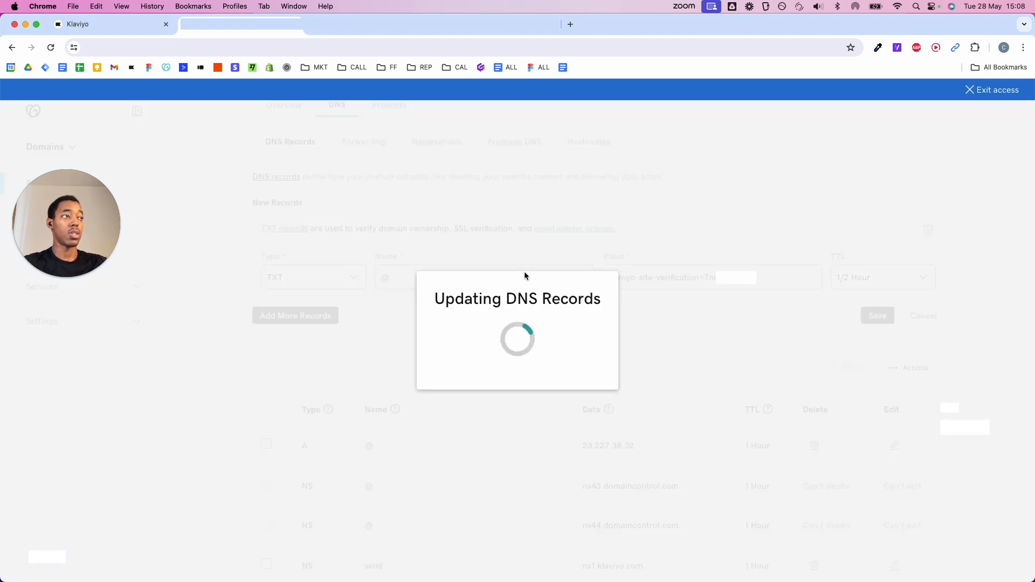
Return to Klaviyo, run the DNS record verification again, and check the TXT record's status
left_click(111, 24)
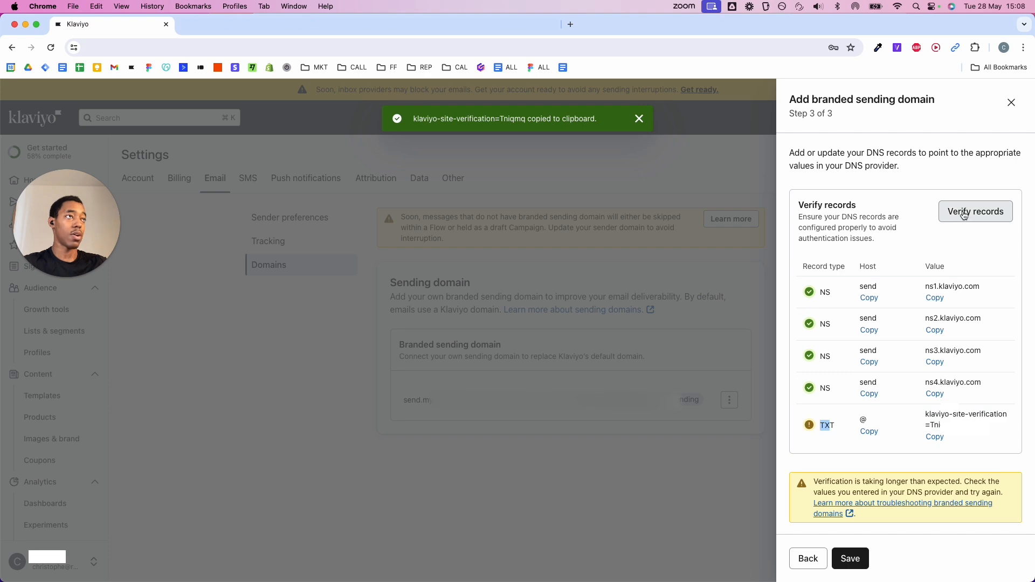
left_click(348, 25)
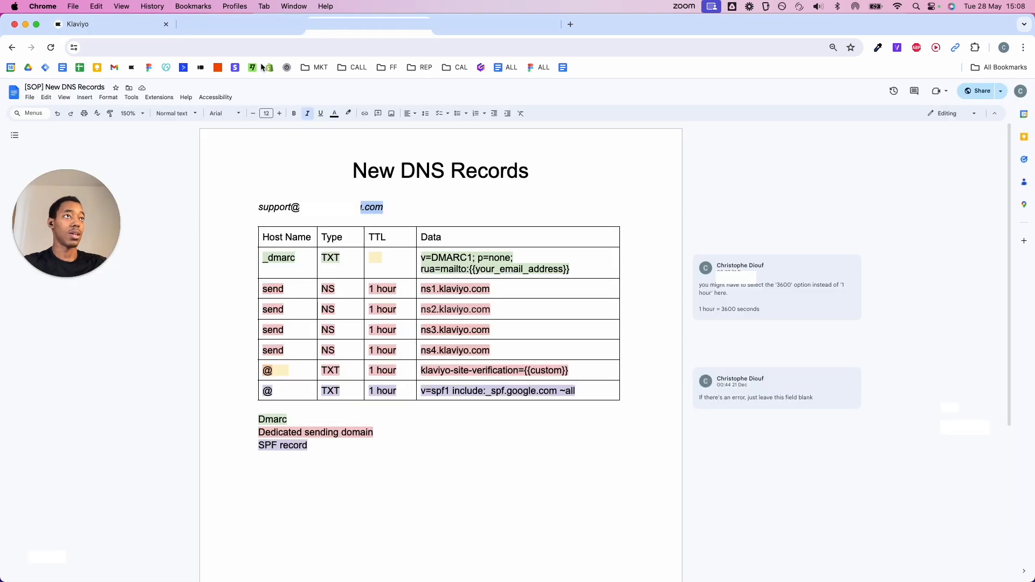
left_click(269, 28)
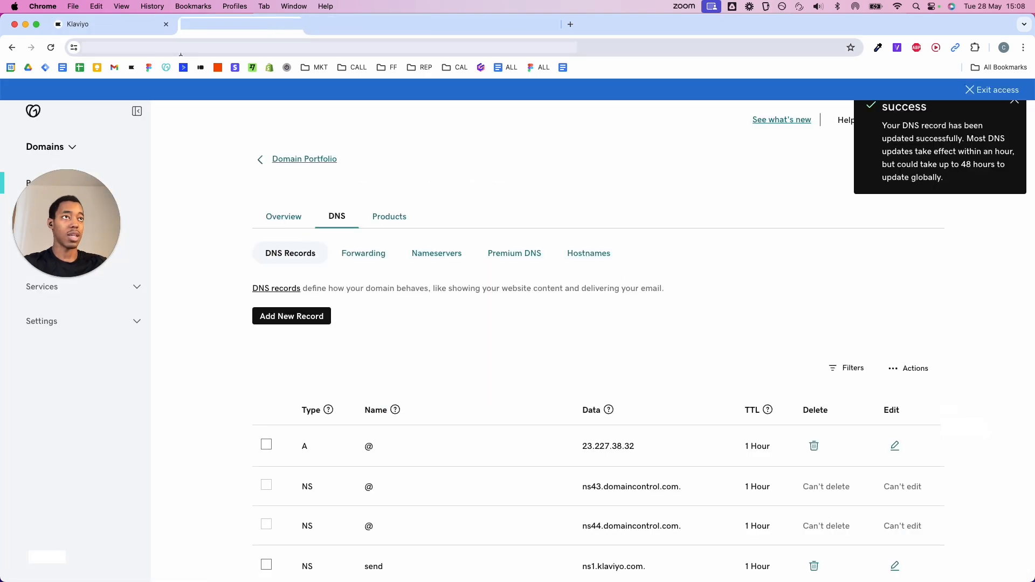
left_click(133, 31)
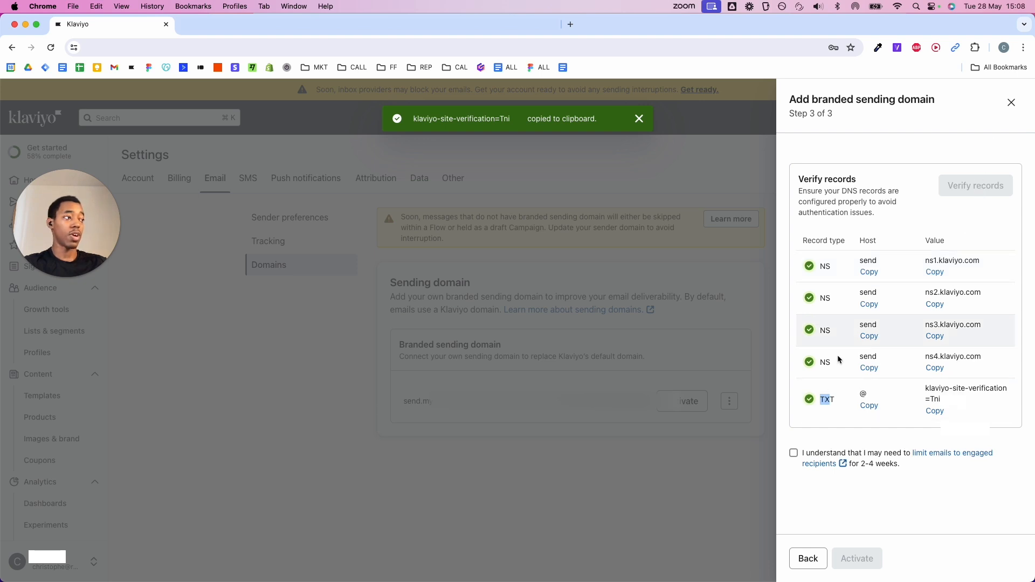
left_click_drag(796, 400, 991, 407)
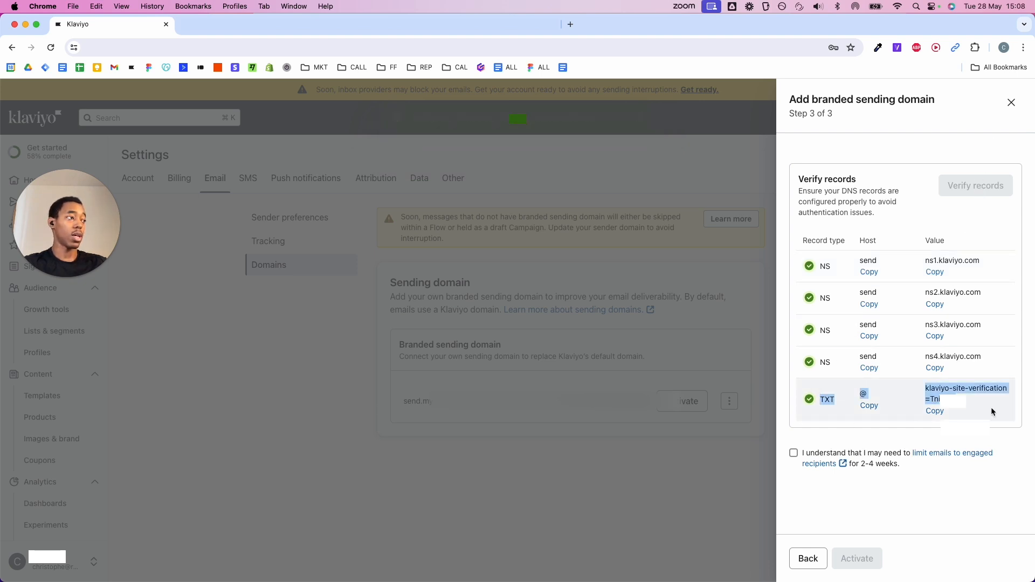
Acknowledge that emails may need limiting to engaged recipients for 2-4 weeks, activate the branded sending domain, and check its status
left_click(991, 407)
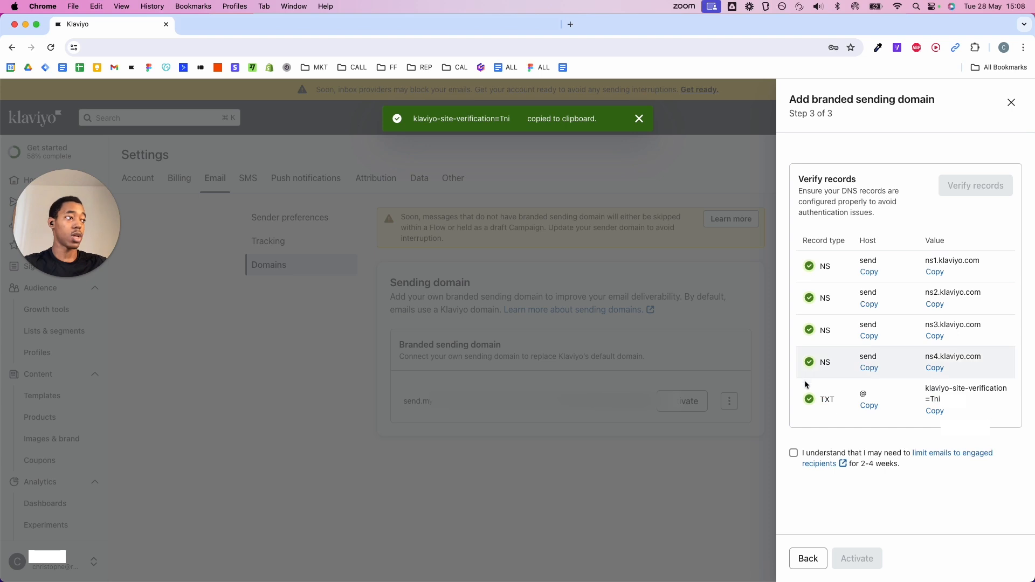
left_click(795, 454)
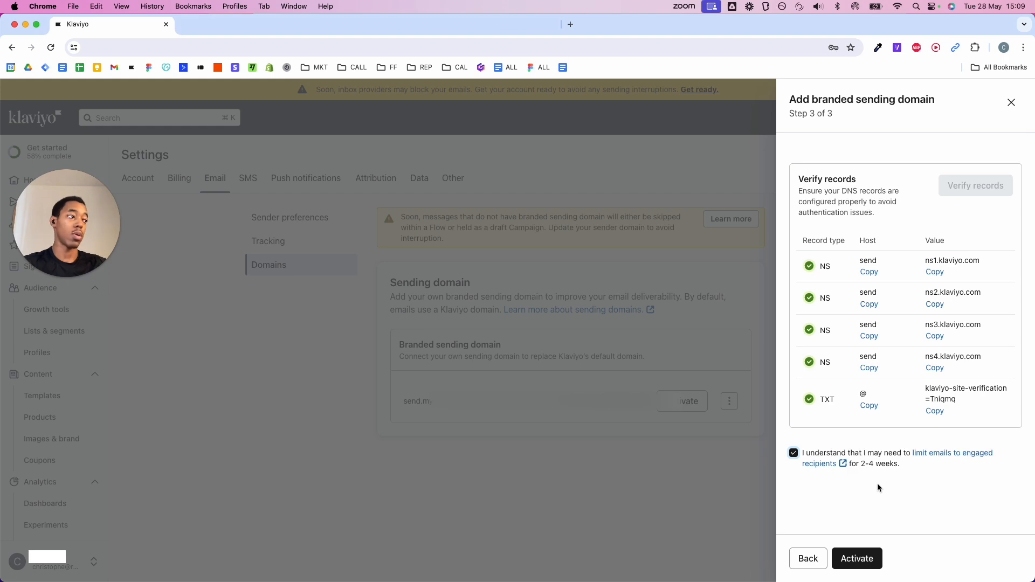
left_click(855, 558)
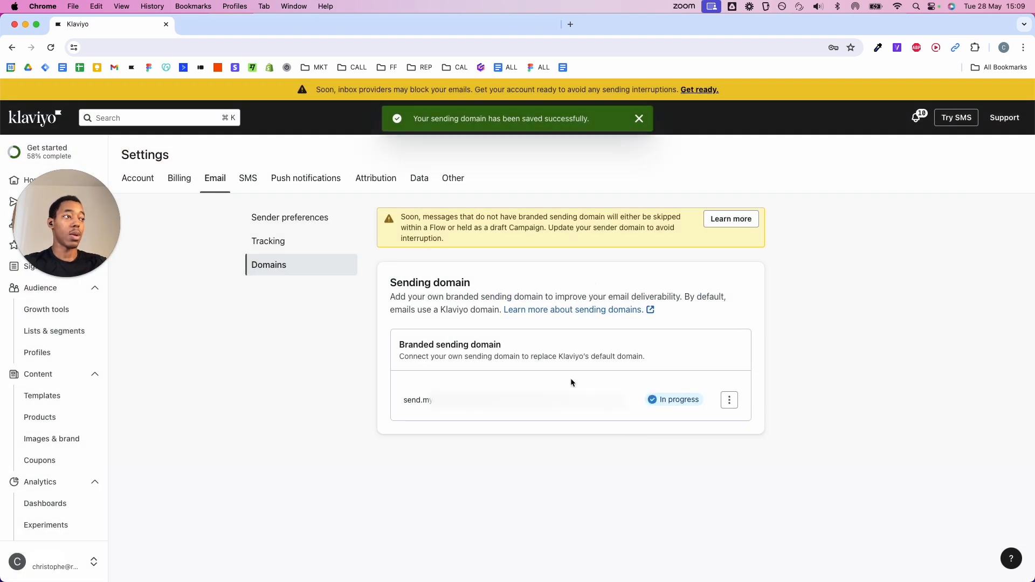
left_click_drag(660, 400, 700, 398)
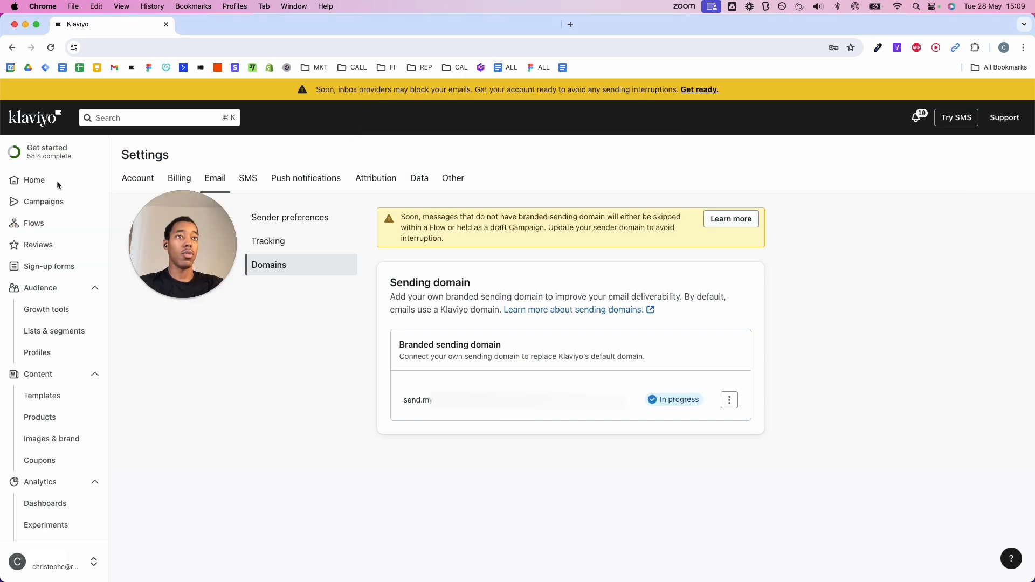
Open the account's home page and review the New Sender Requirements checklist, focusing on the default sender email address item
left_click(52, 185)
scroll(496, 335, "down", 2)
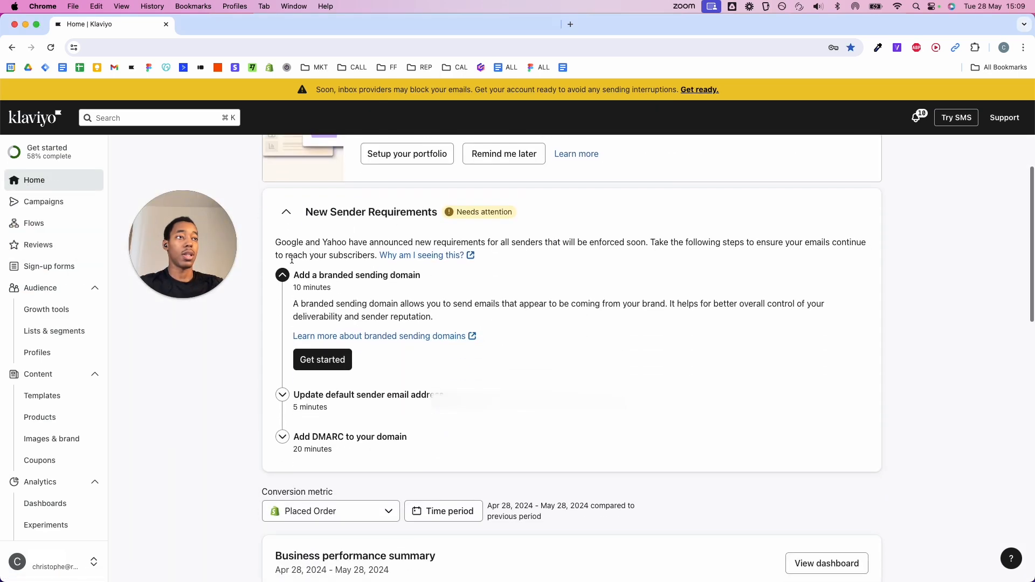
scroll(437, 275, "up", 1)
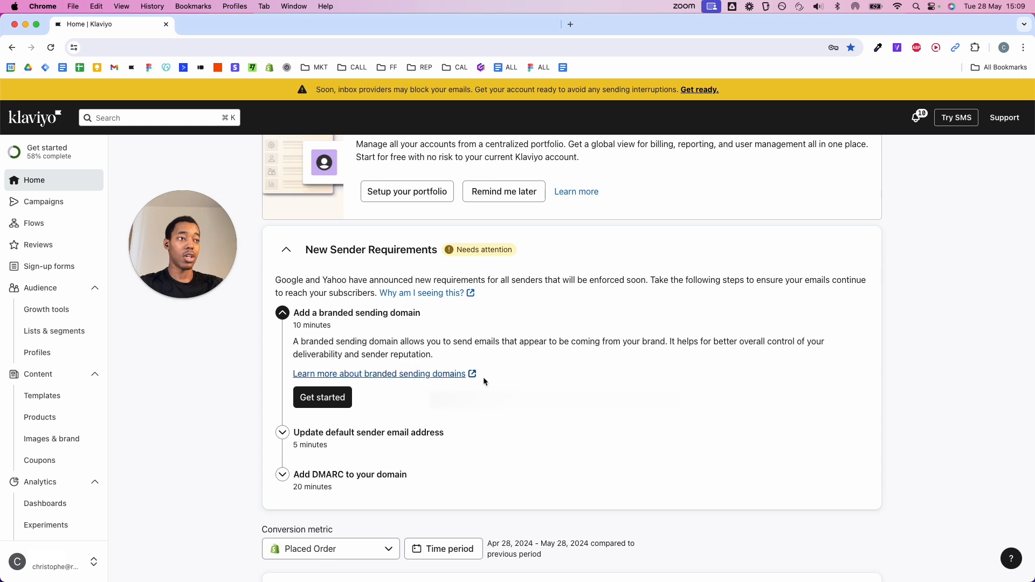
left_click_drag(471, 434, 282, 431)
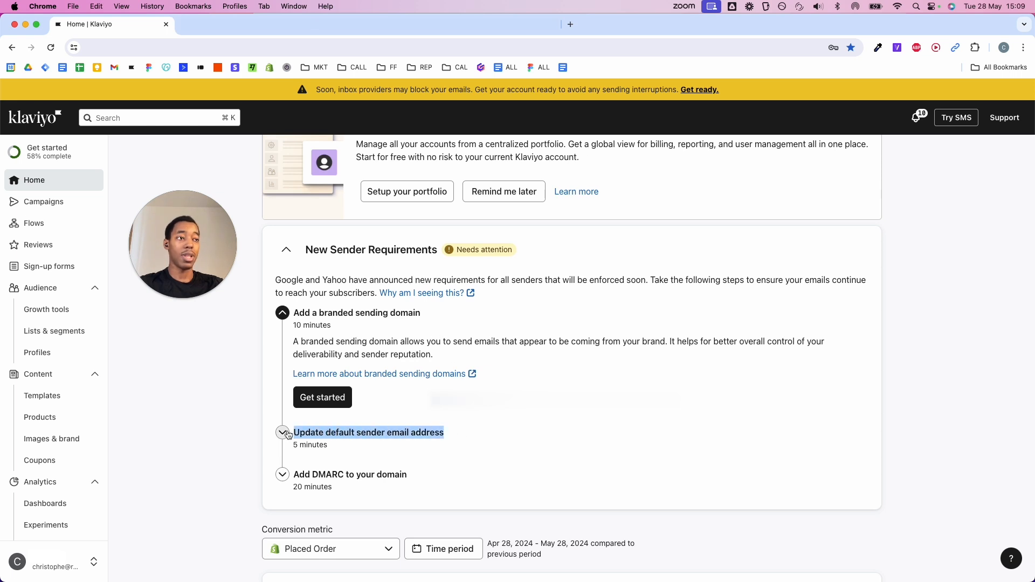
left_click_drag(467, 434, 276, 438)
left_click(276, 438)
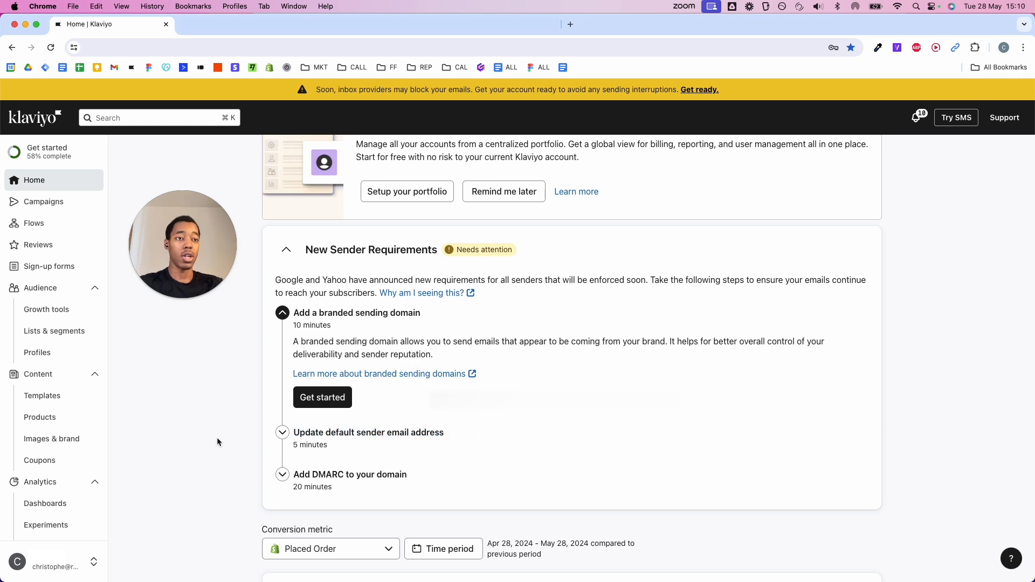
Open the account's Organization settings and select the default sender email address in the contact information
left_click(54, 562)
left_click(144, 543)
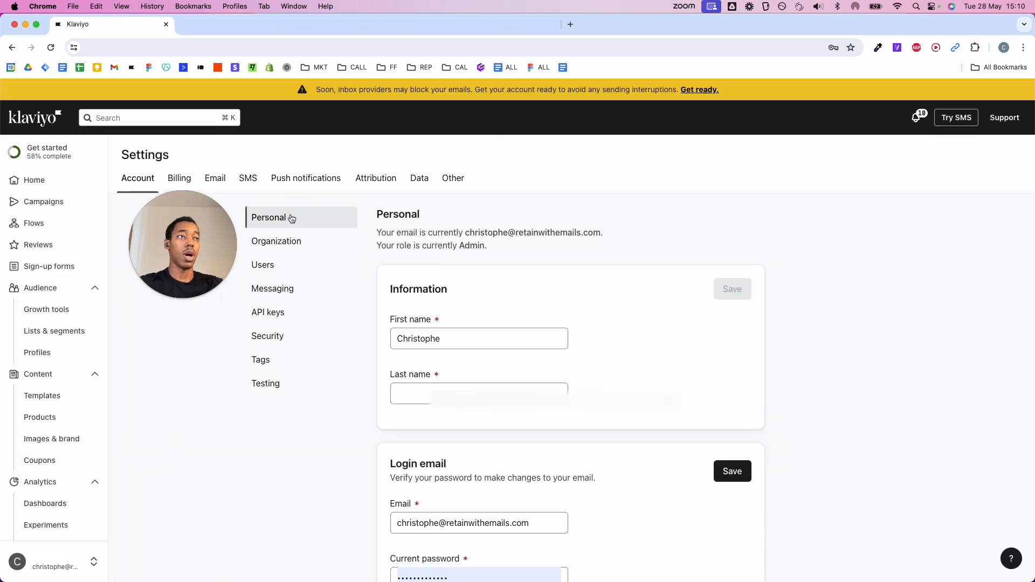
left_click(289, 249)
scroll(518, 324, "down", 5)
left_click(527, 279)
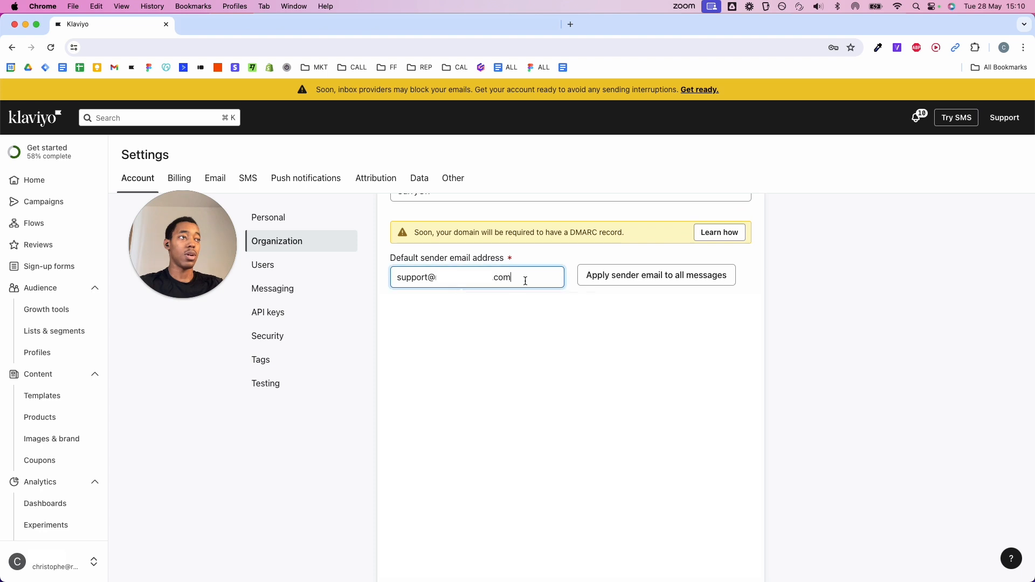
key("super+a")
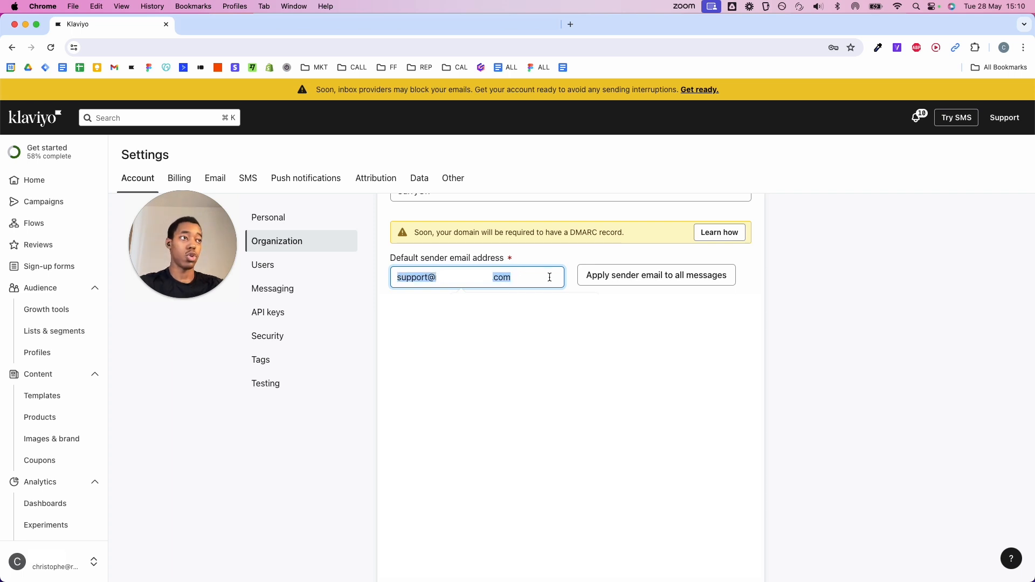
Complete the default sender email address in the contact information with its .com ending
scroll(550, 278, "down", 5)
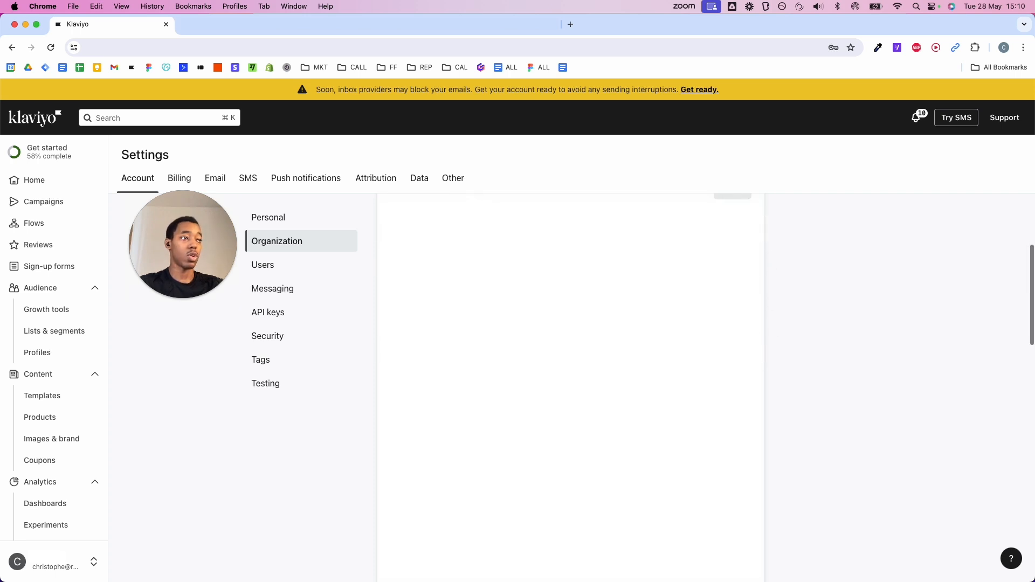
scroll(780, 345, "up", 3)
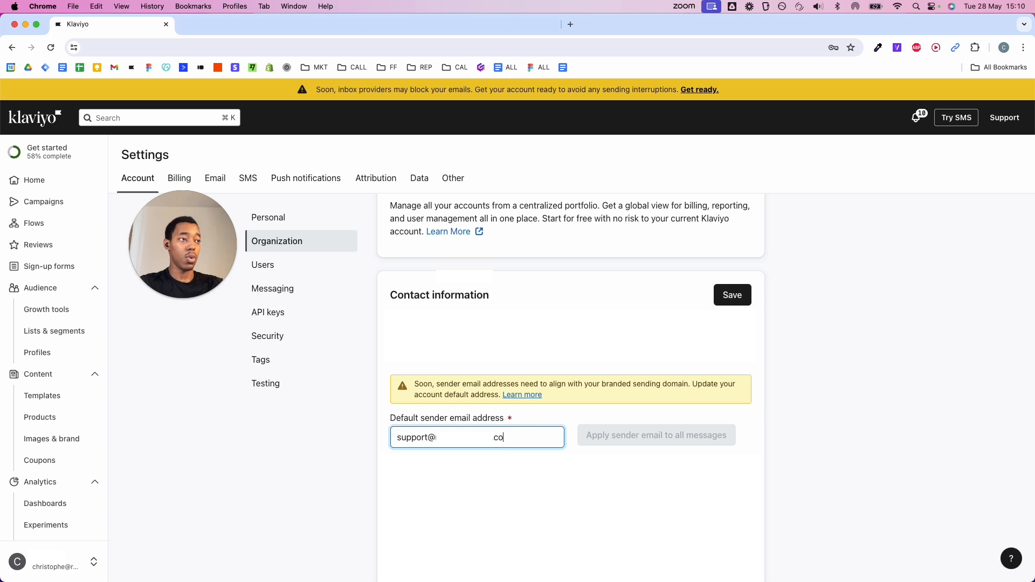
type("m")
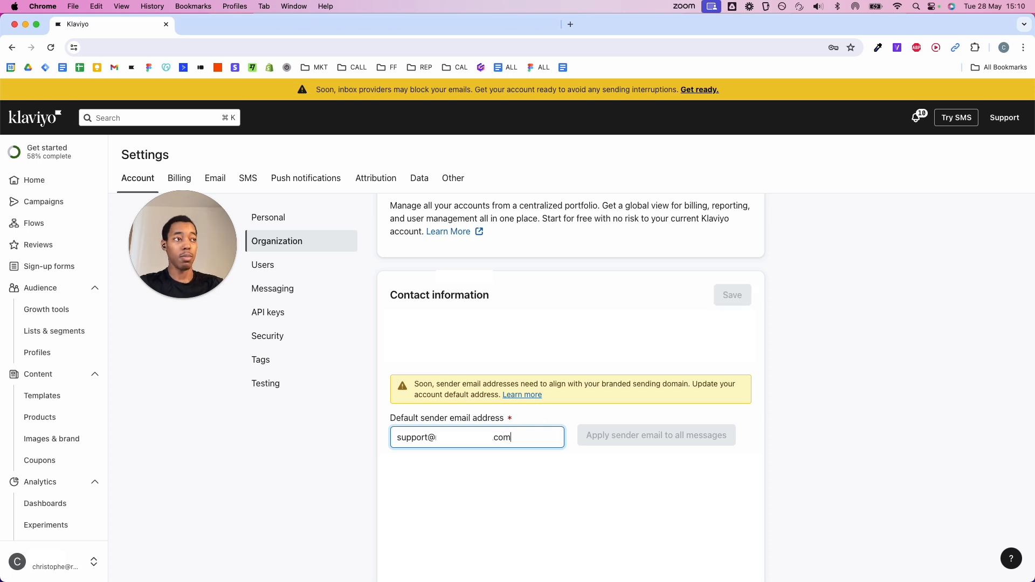
double_click(535, 431)
left_click(201, 460)
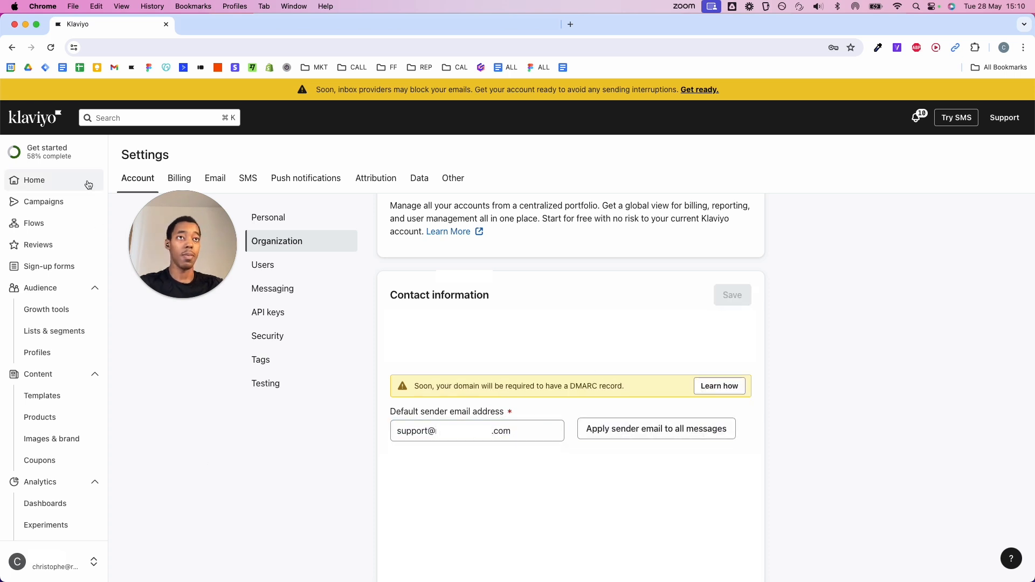
Return to the home page and check the sender email and DMARC items in the New Sender Requirements checklist
left_click(59, 182)
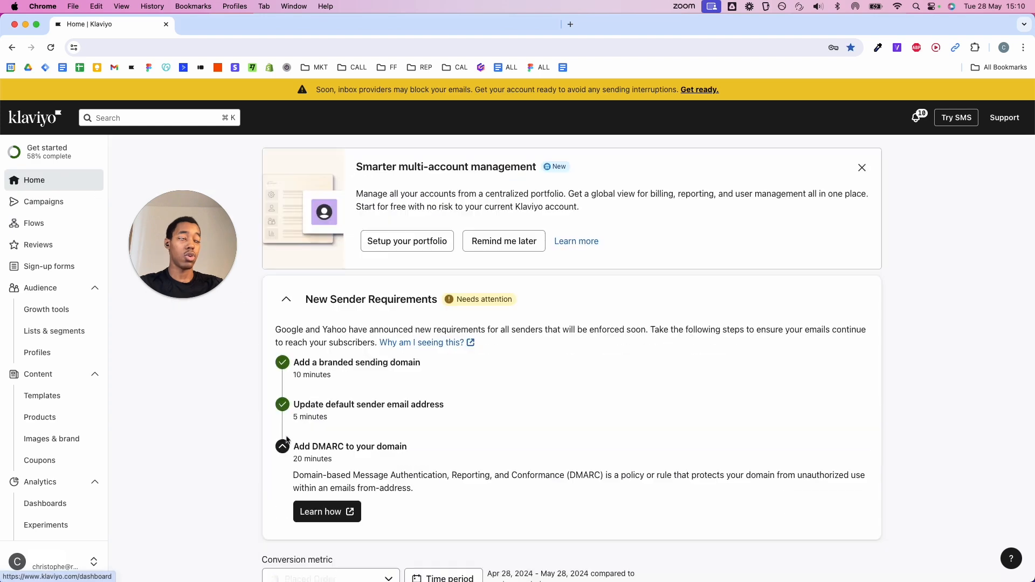
scroll(343, 465, "down", 3)
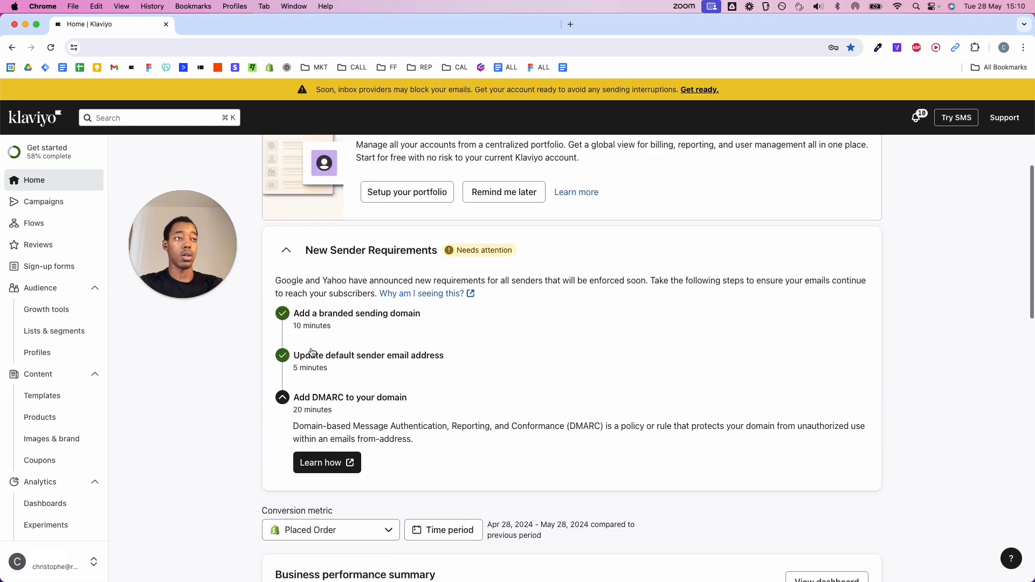
left_click_drag(469, 356, 269, 357)
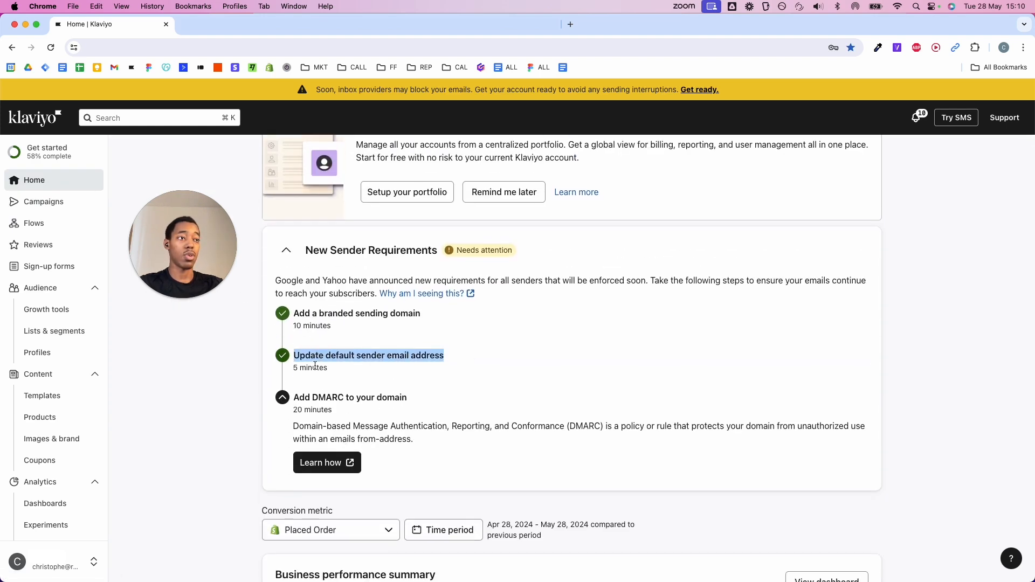
left_click(341, 398)
left_click(341, 399)
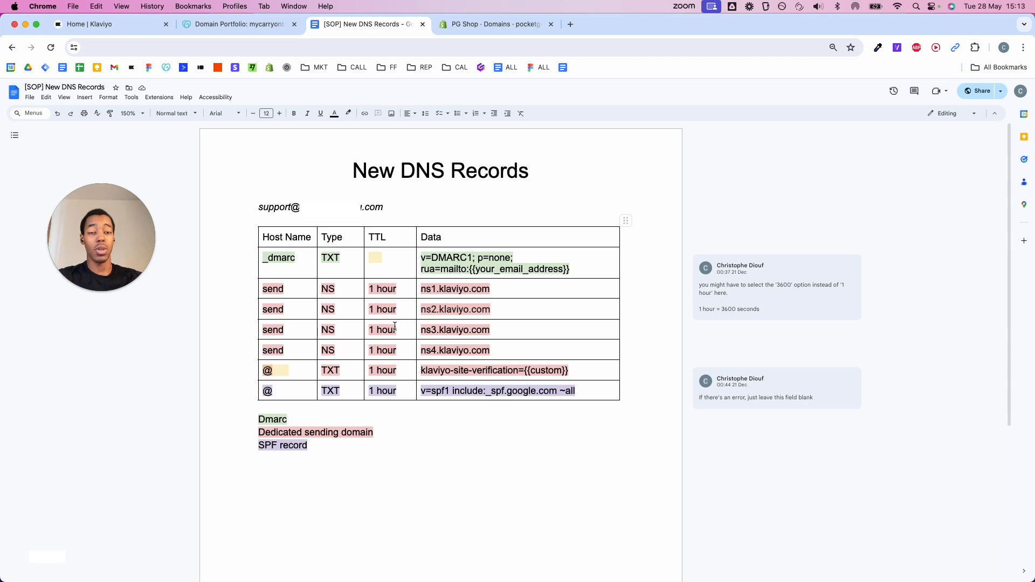
Review the DMARC record's data in the New DNS Records document and copy its host name, _dmarc
triple_click(438, 268)
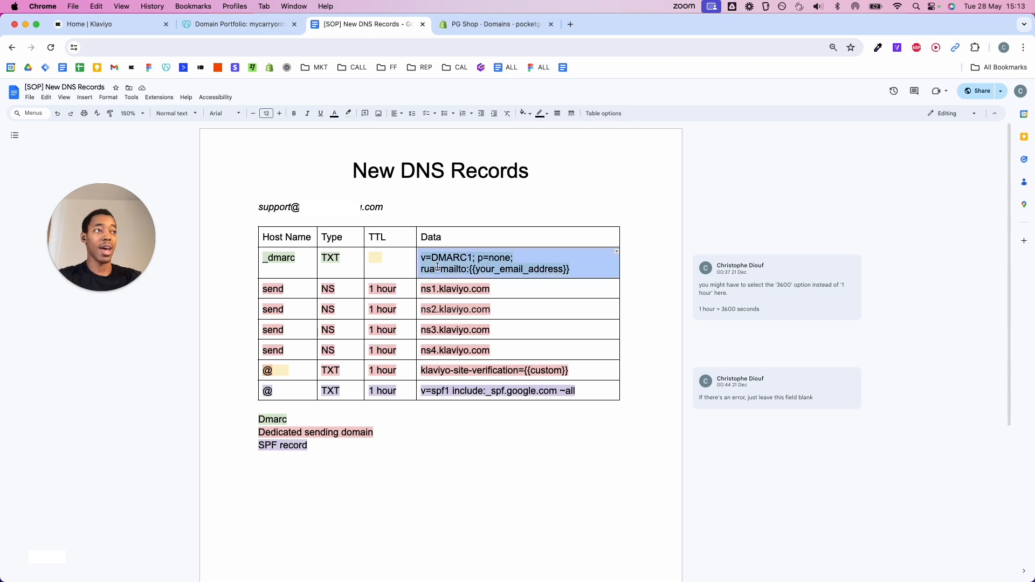
left_click(437, 268)
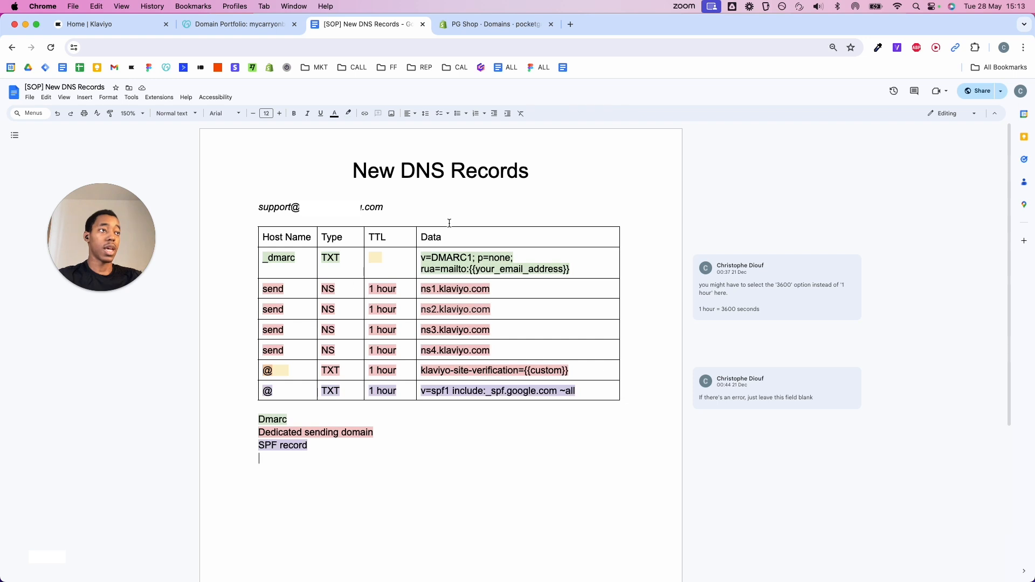
double_click(287, 258)
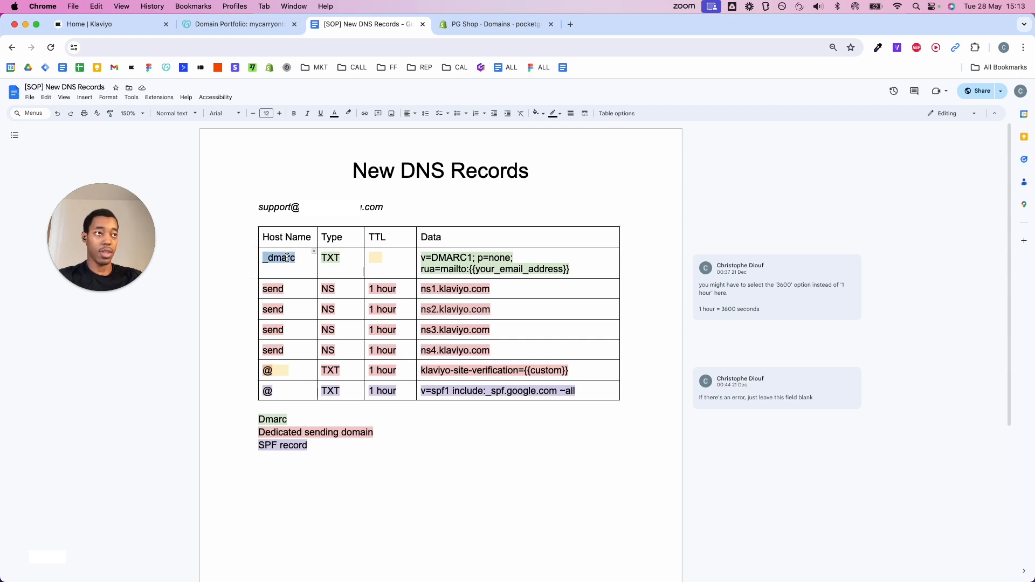
key("super+c")
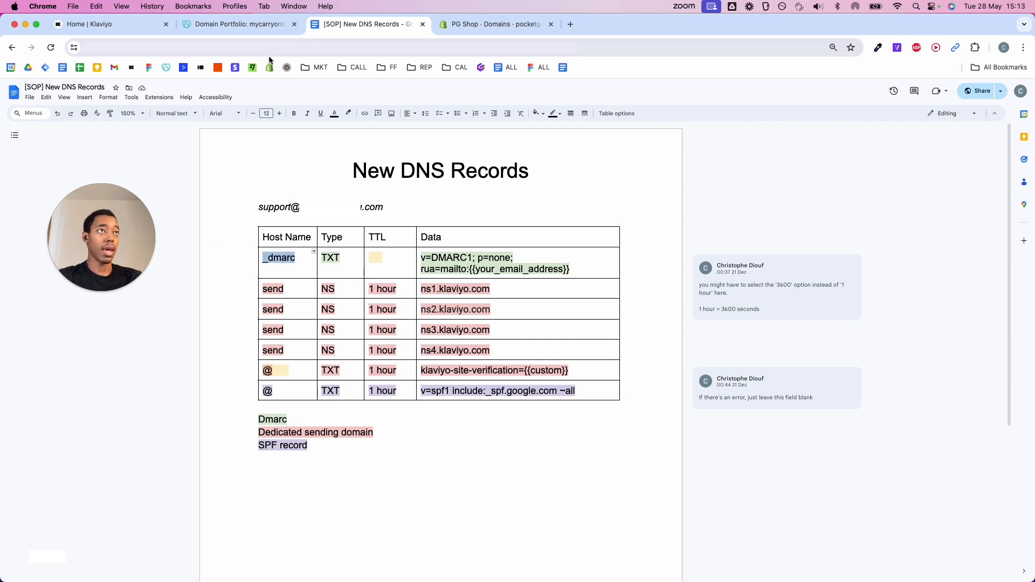
Switch to GoDaddy, start a new DNS record, and set its type to TXT as listed in the New DNS Records document
left_click(263, 27)
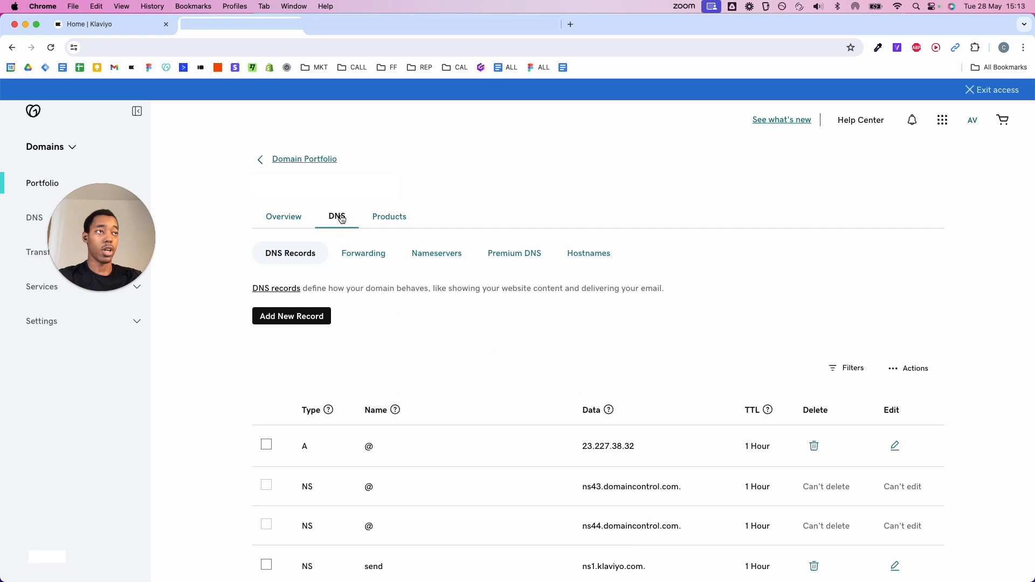
left_click(313, 316)
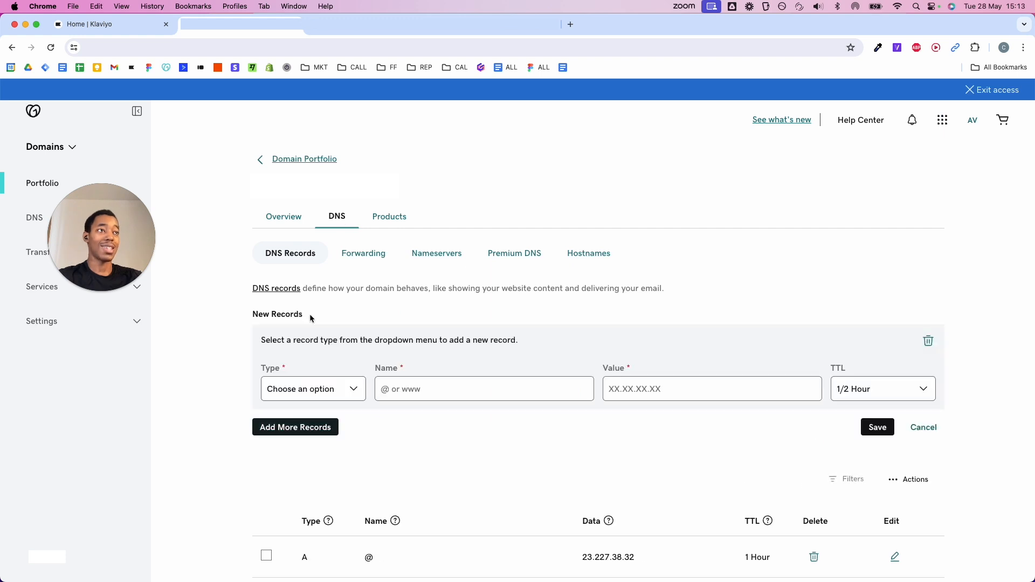
left_click(326, 384)
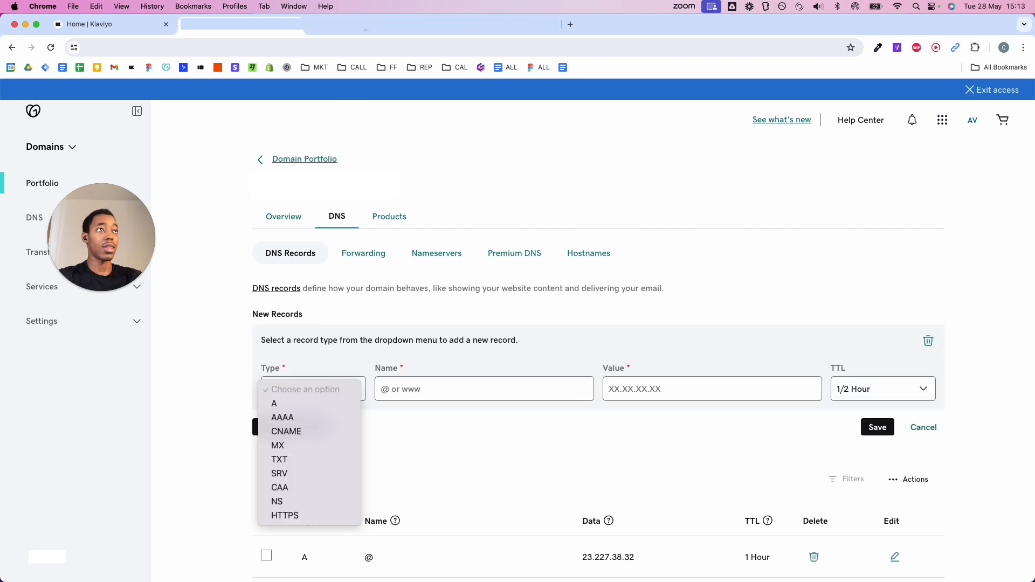
left_click(357, 342)
left_click(352, 23)
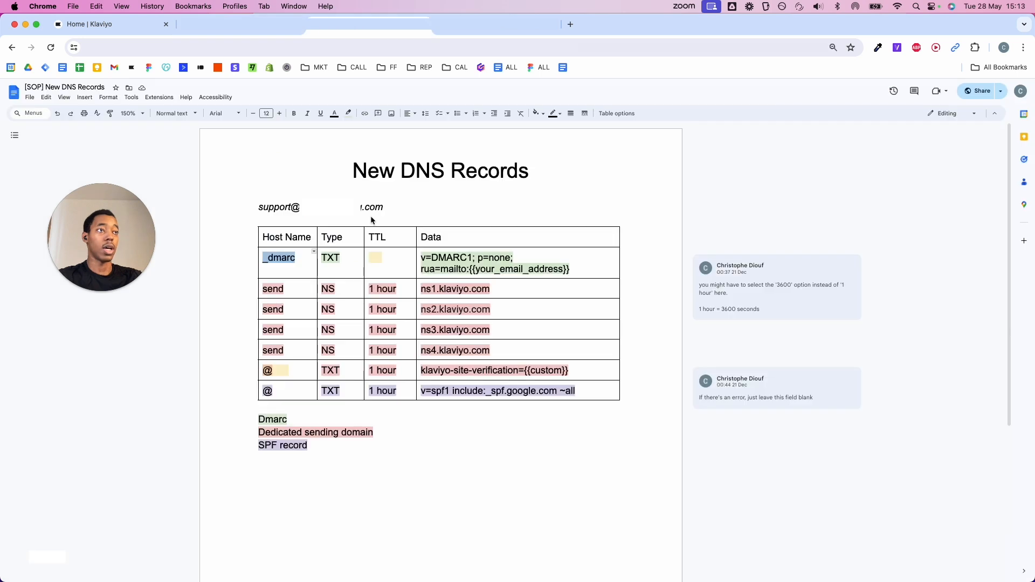
double_click(329, 257)
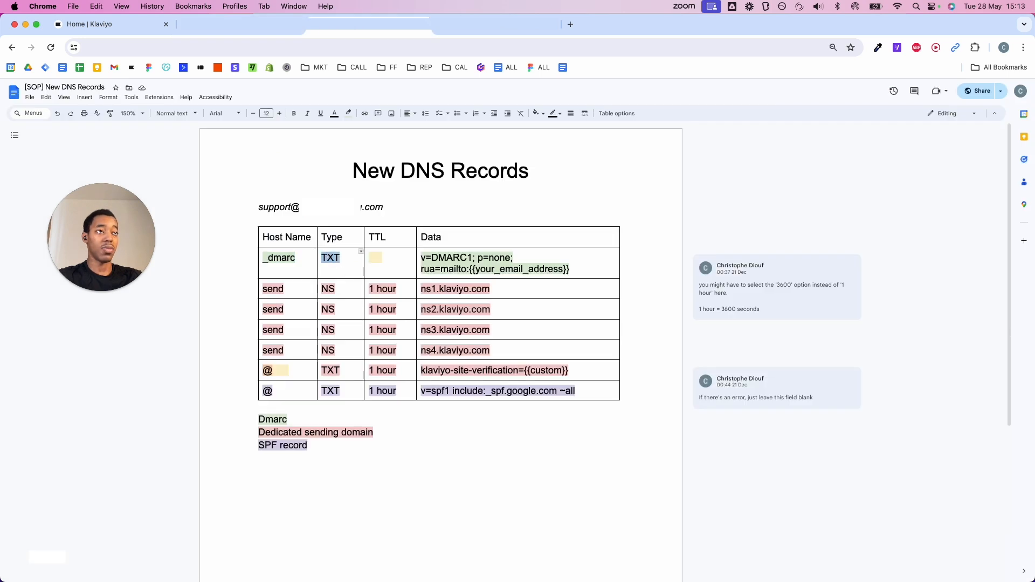
left_click(252, 28)
left_click(336, 394)
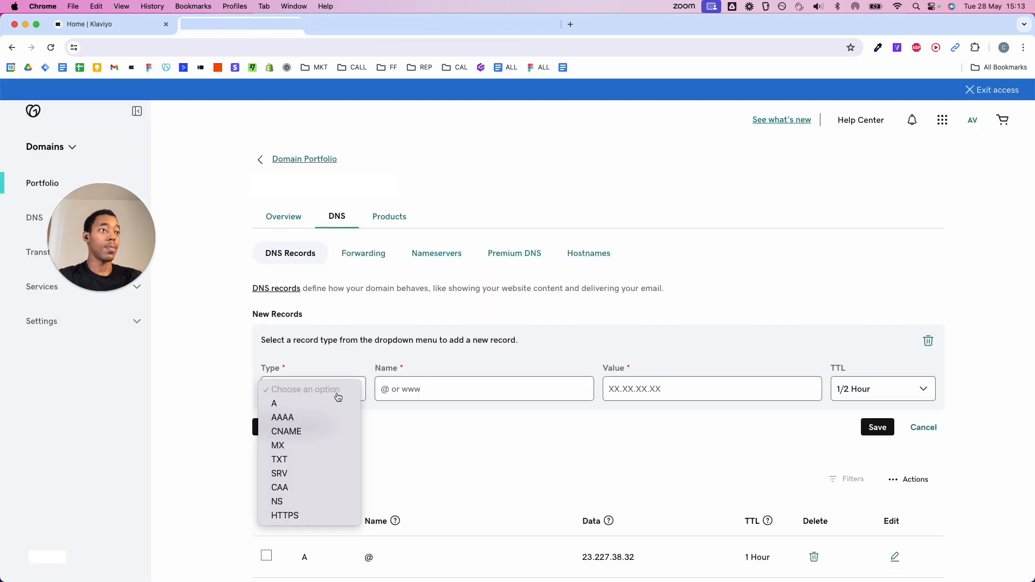
left_click(318, 460)
Switch back to the New DNS Records document and copy _dmarc from the DMARC row's Host Name cell
left_click(432, 394)
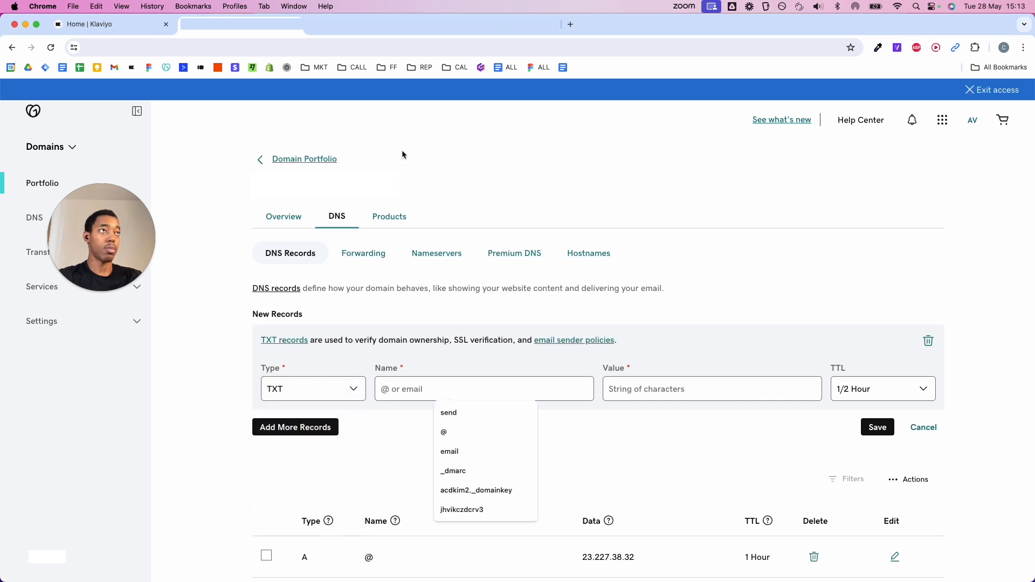
left_click(369, 24)
double_click(286, 260)
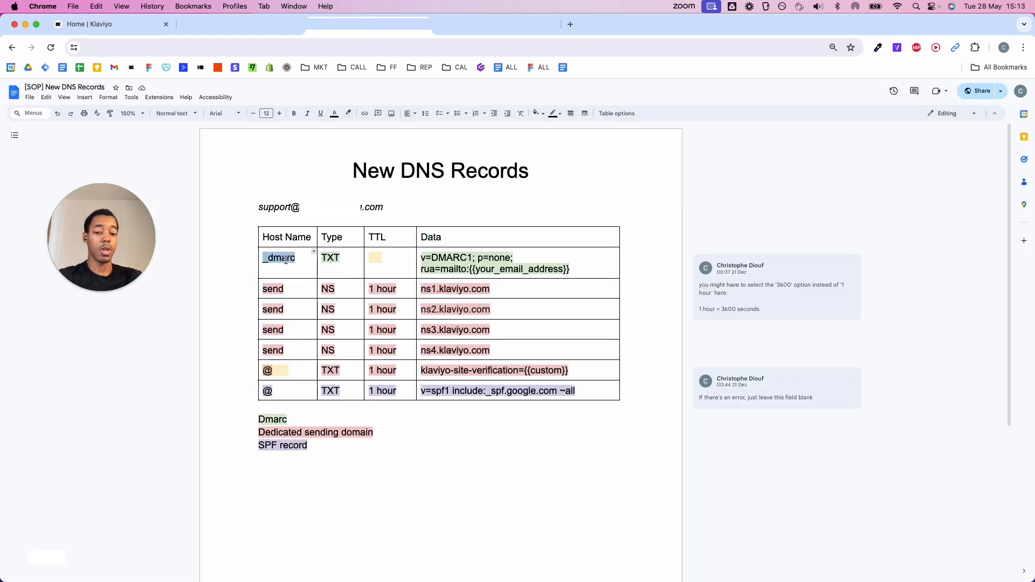
key("super+c")
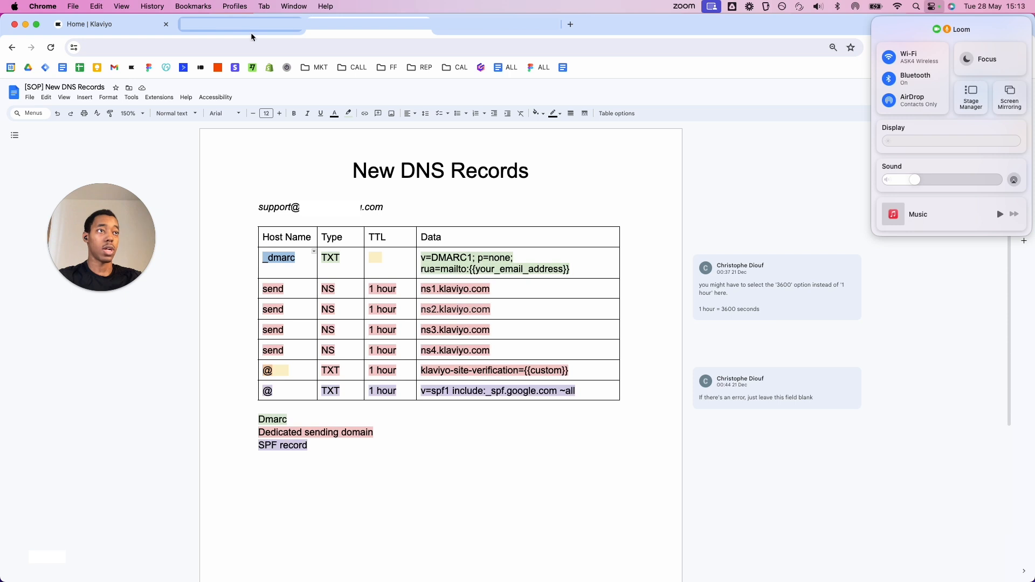
left_click(281, 264)
triple_click(282, 266)
key("super+c")
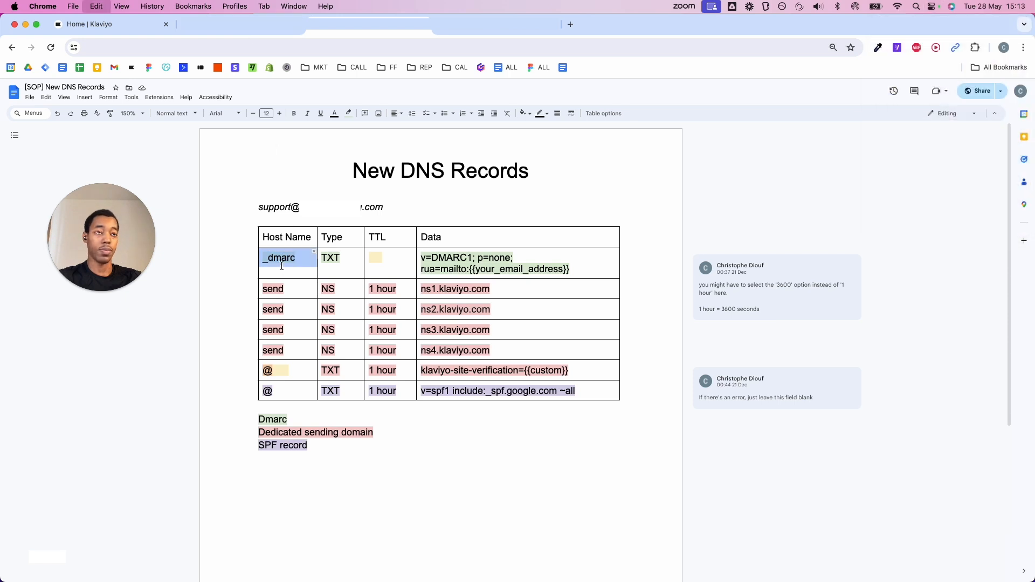
Paste _dmarc as the new TXT record's name in GoDaddy and return to the New DNS Records document
left_click(263, 29)
left_click(417, 389)
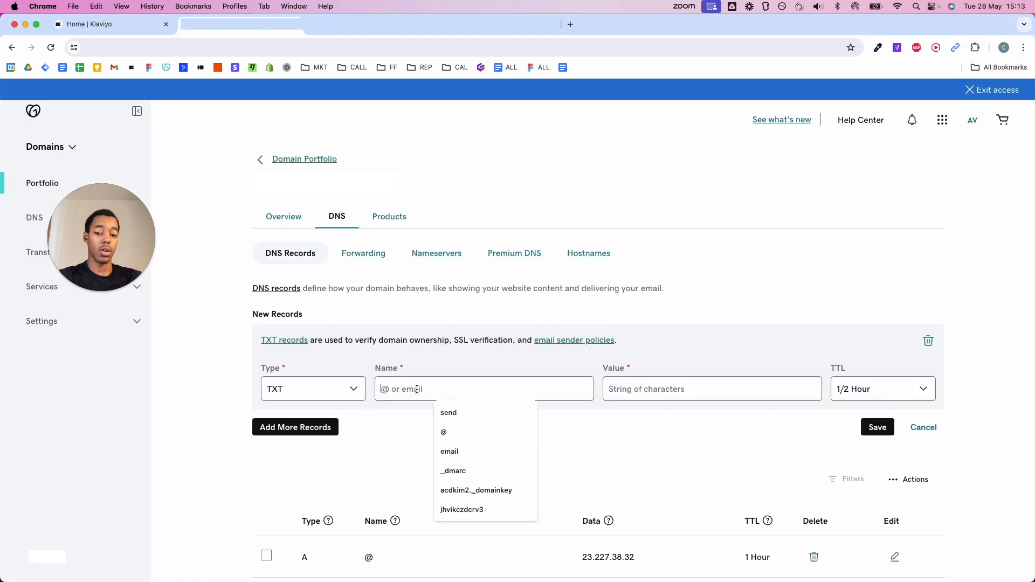
key("super+v")
left_click(358, 31)
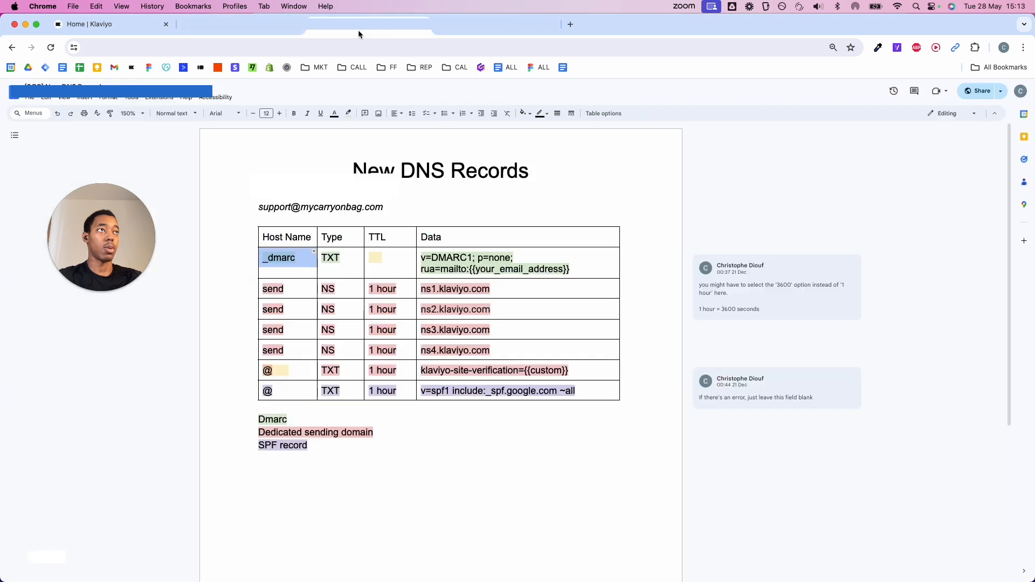
Copy the DMARC row's data into the TXT record's Value field in GoDaddy and delete the {{your_email_address}} placeholder
triple_click(444, 268)
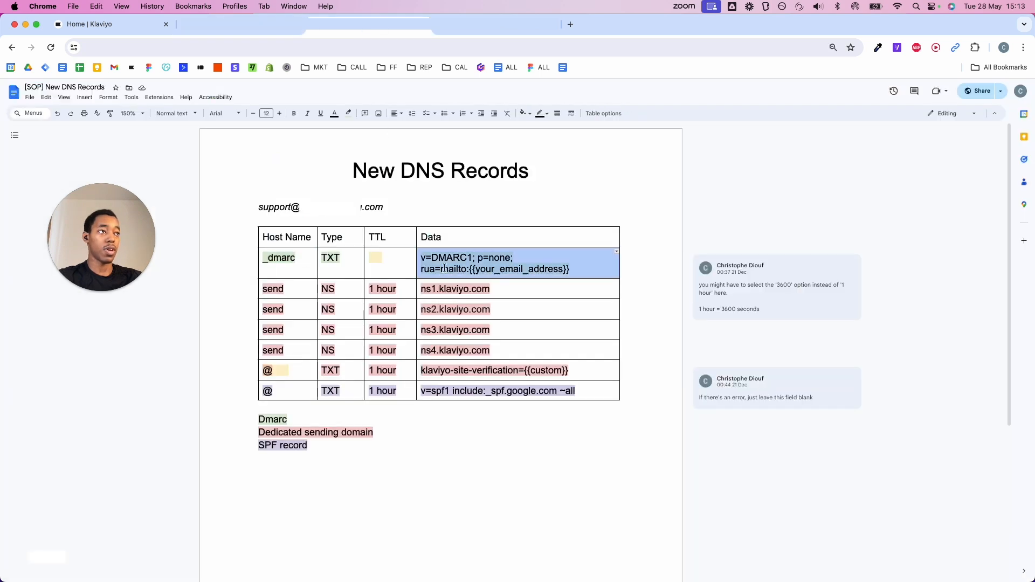
left_click(265, 30)
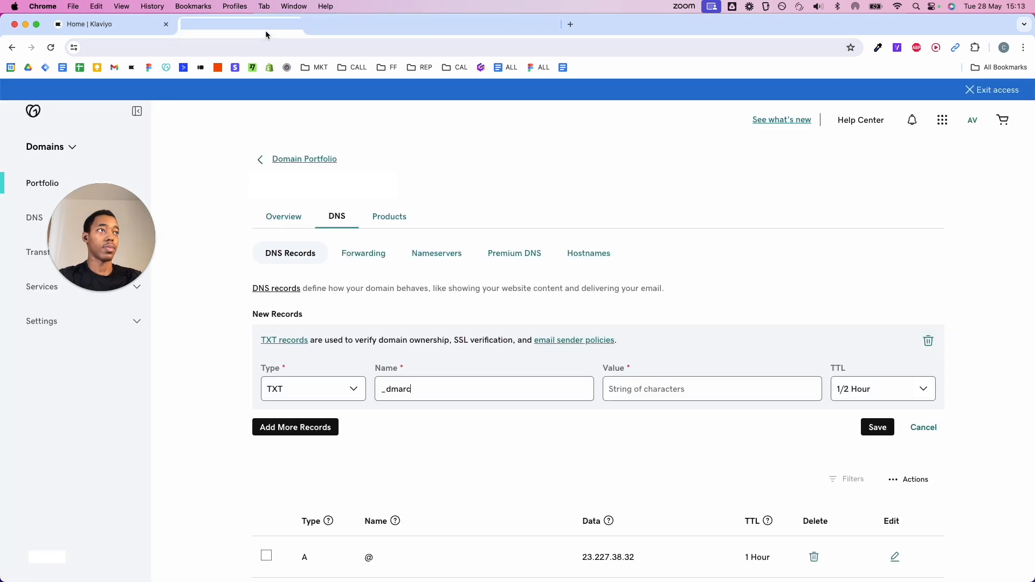
left_click(637, 396)
key("super+v")
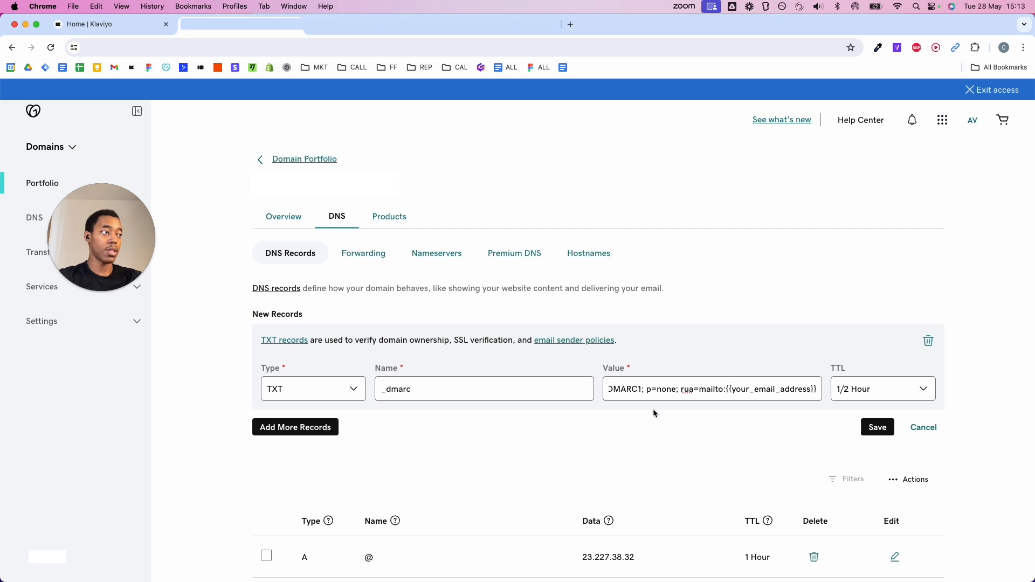
left_click_drag(727, 389, 862, 390)
key("BackSpace")
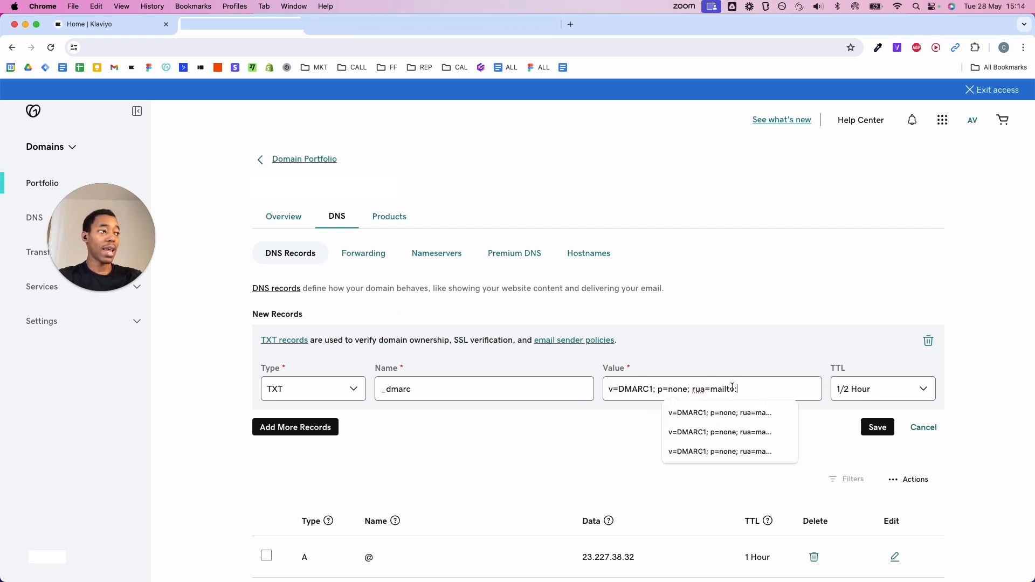
Switch to the New DNS Records document and copy the support email address written above the table
left_click(348, 29)
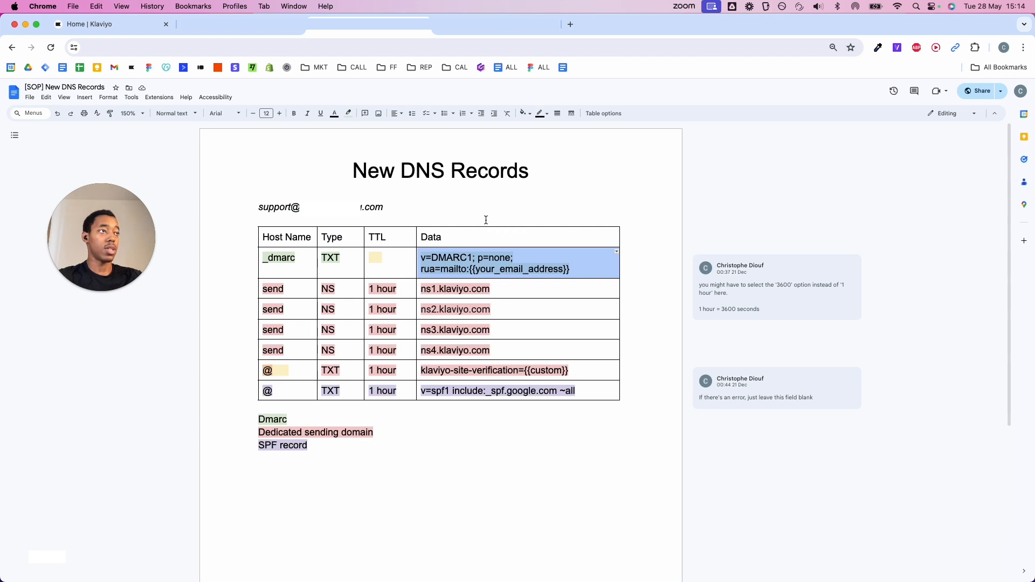
left_click(487, 271)
left_click_drag(467, 269, 568, 269)
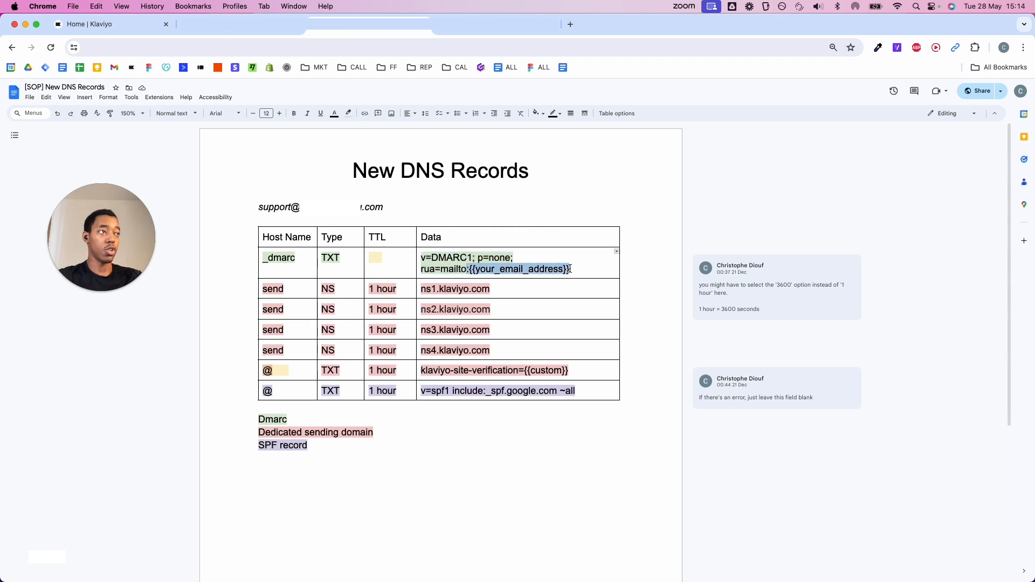
triple_click(330, 208)
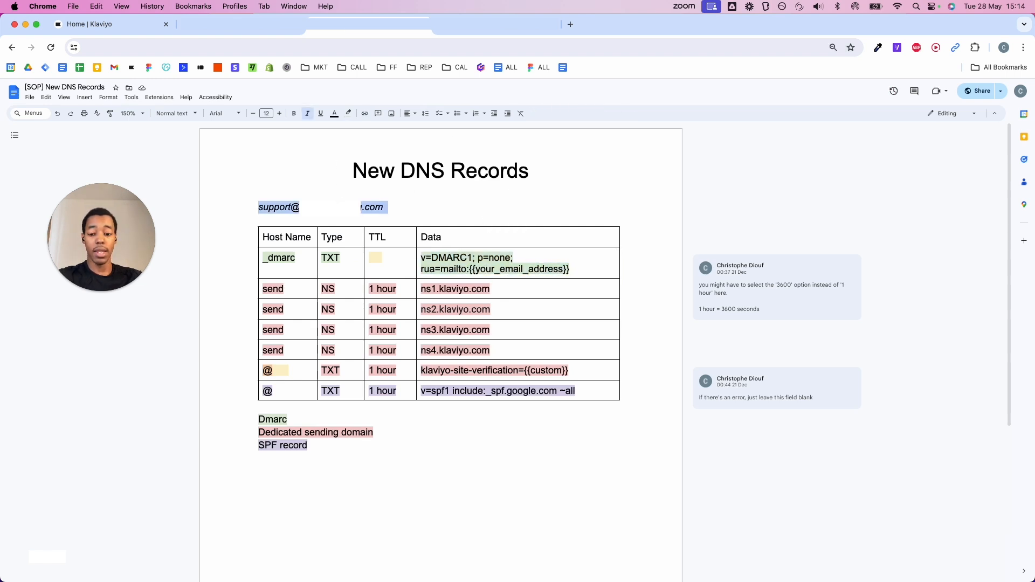
key("super+c")
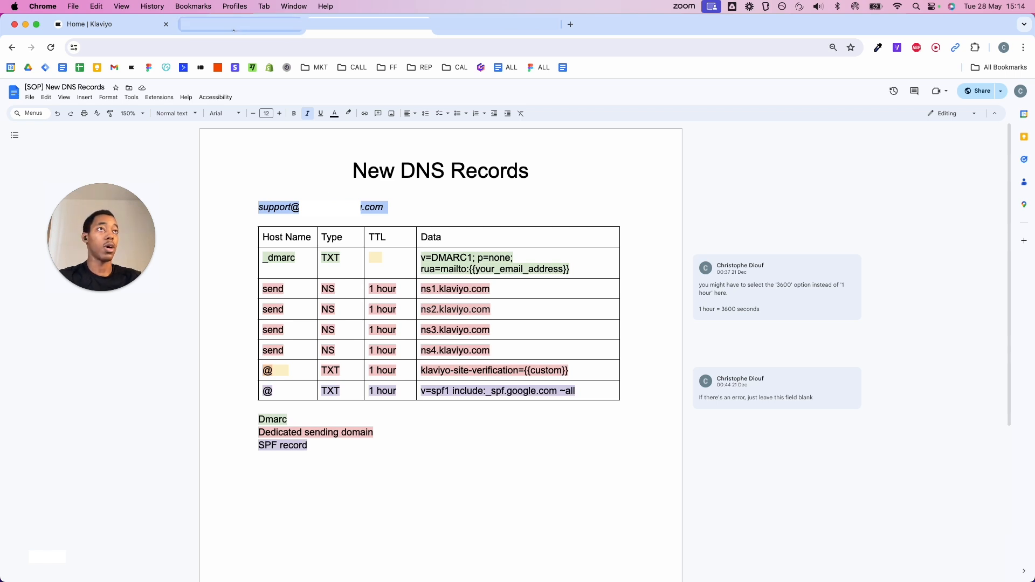
Complete the TXT record's value in GoDaddy with the copied support email after rua=mailto: and save the record
left_click(237, 24)
key("super+v")
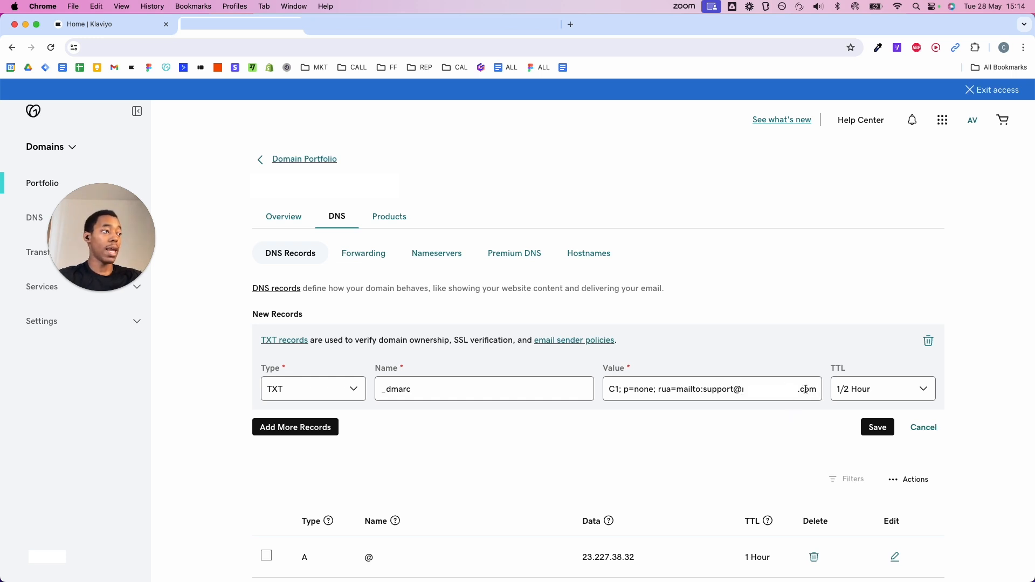
left_click(878, 427)
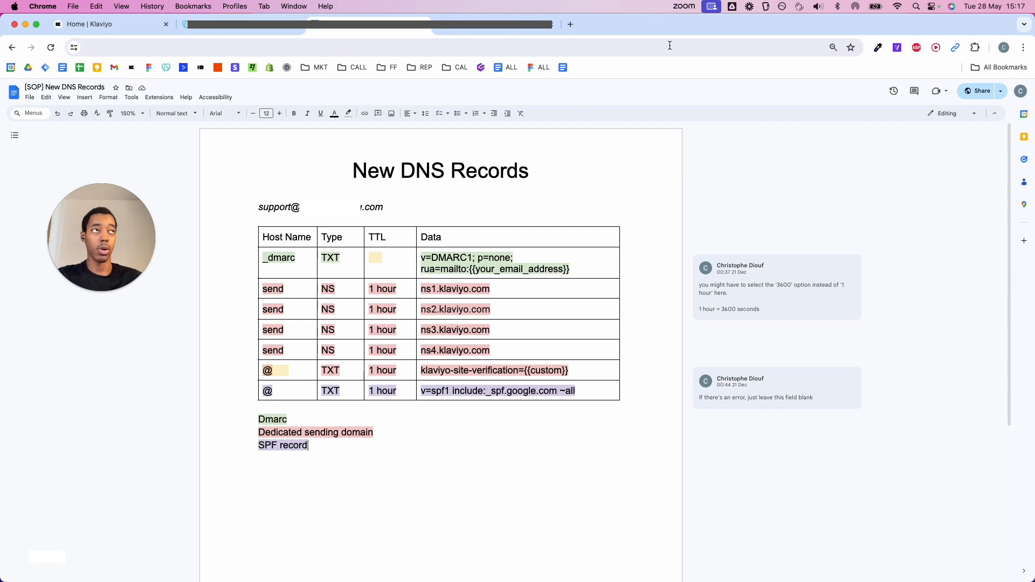
Search Google in a new tab for dmarc, and refine the search to dmarc checker
left_click(571, 25)
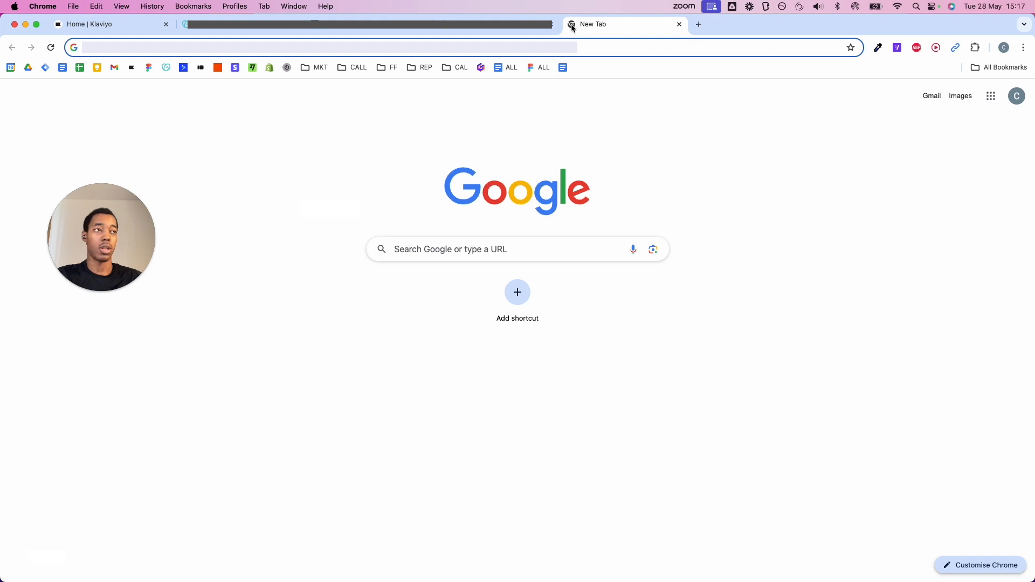
type("dmarc")
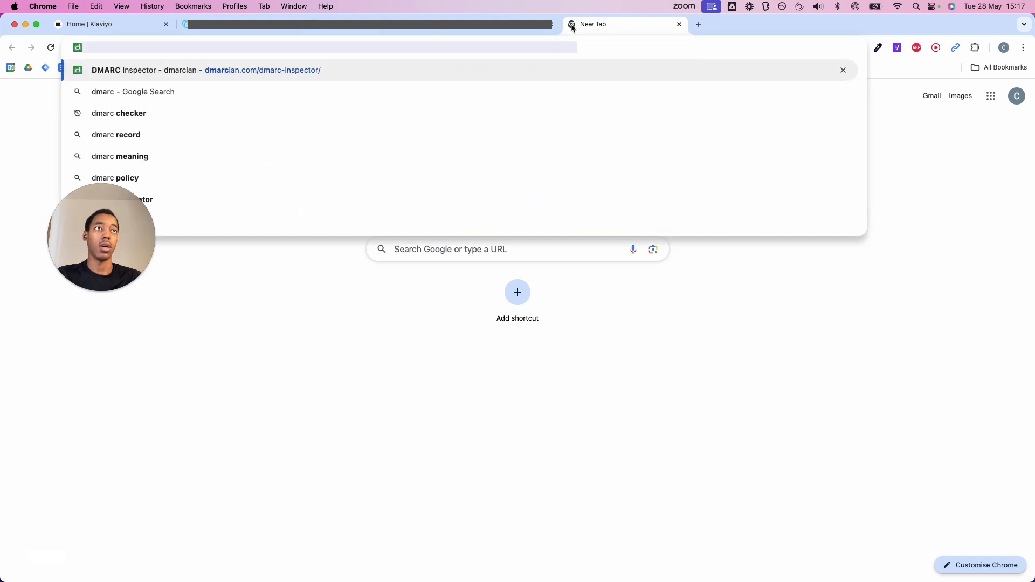
key("BackSpace")
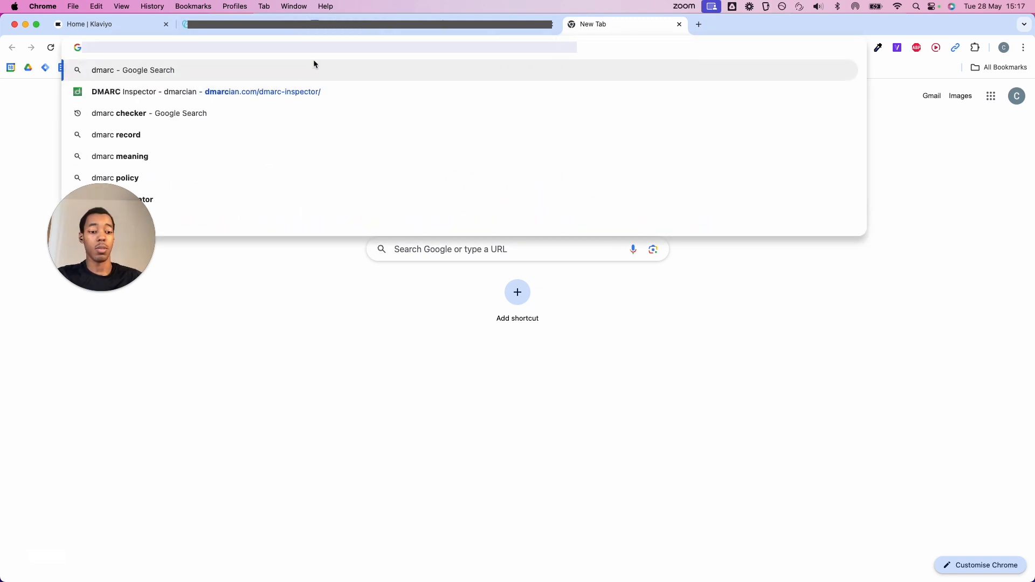
key("Return")
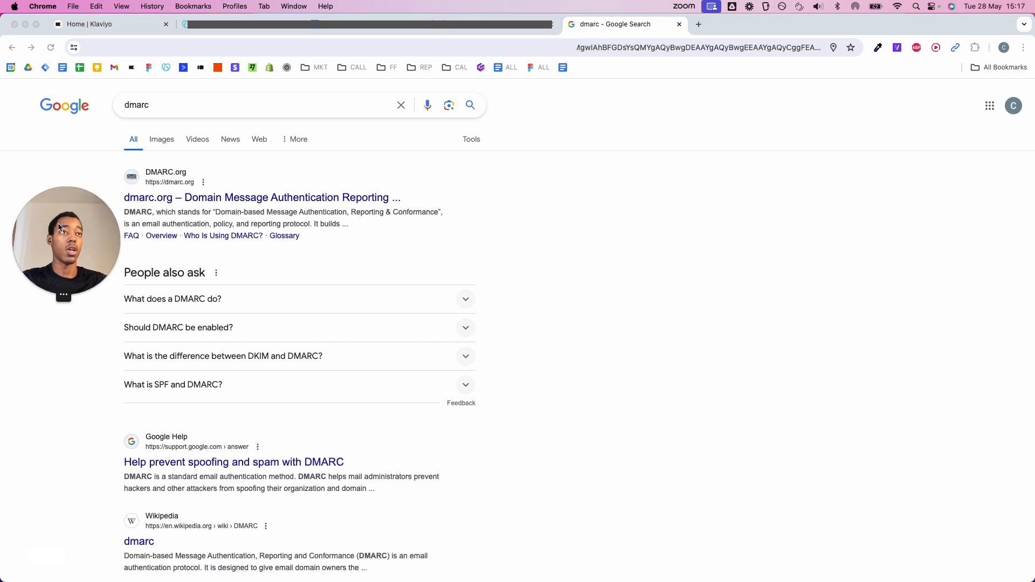
scroll(250, 306, "down", 5)
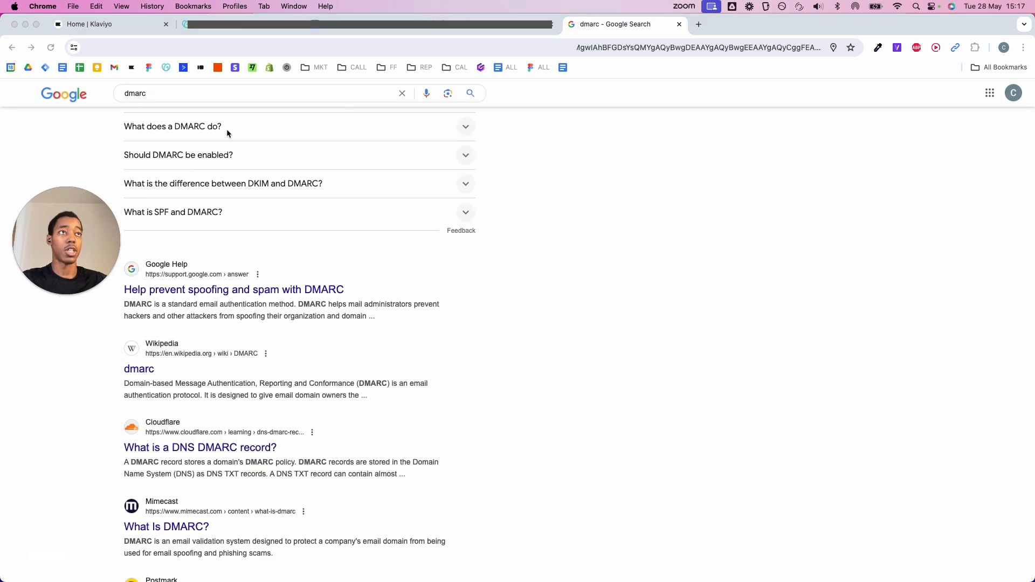
left_click(229, 95)
type("check")
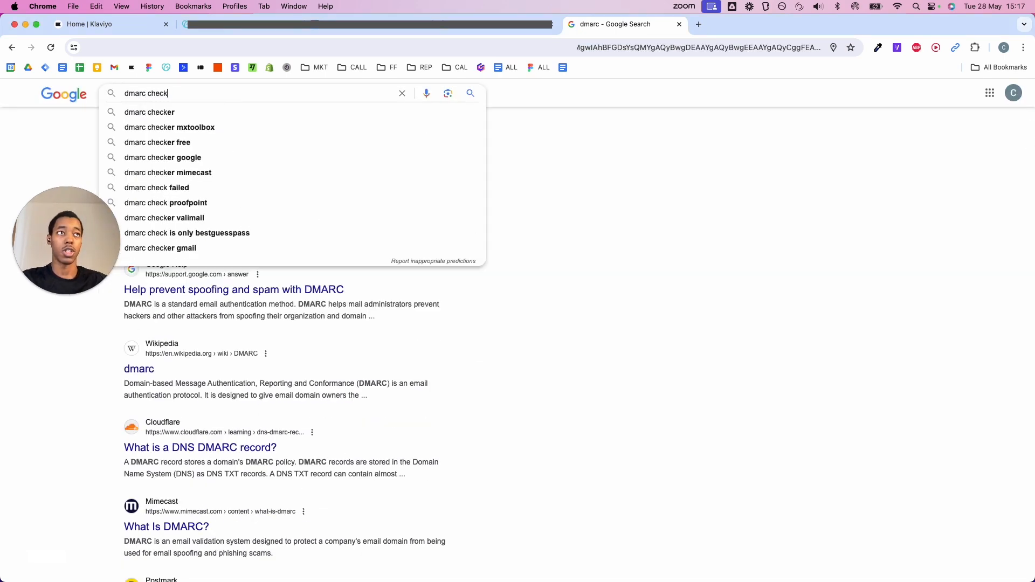
type("er")
key("Return")
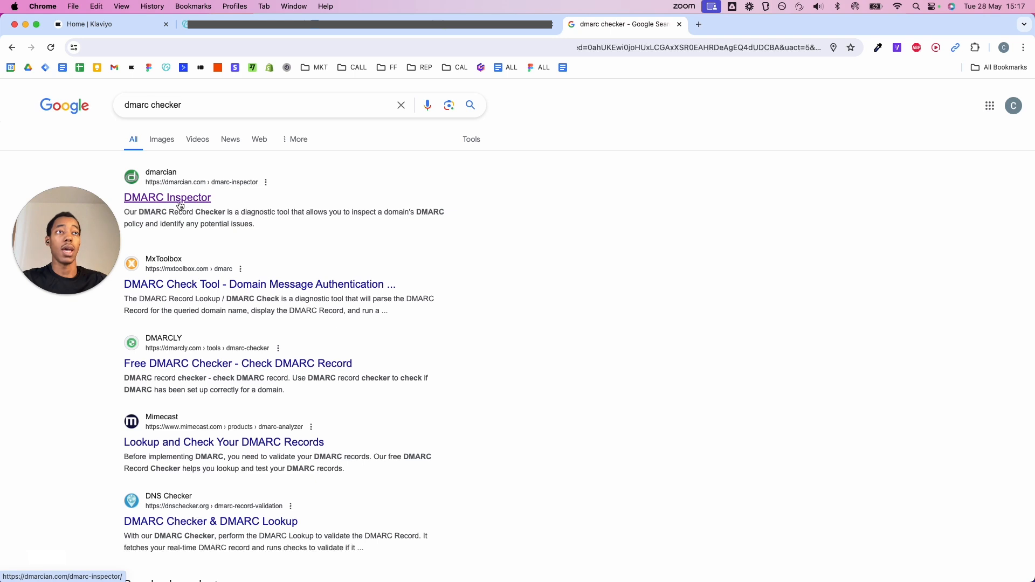
Open the DMARC Inspector, DMARC Check Tool and Free DMARC Checker results in separate tabs and switch to DMARC Inspector
left_click(187, 199, "super")
left_click(228, 285, "super")
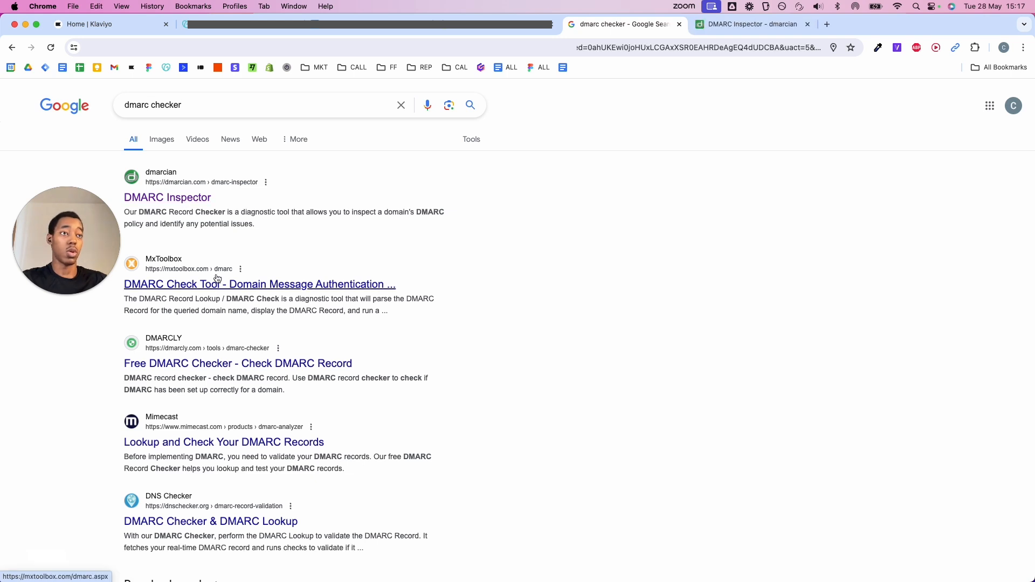
left_click(224, 364, "super")
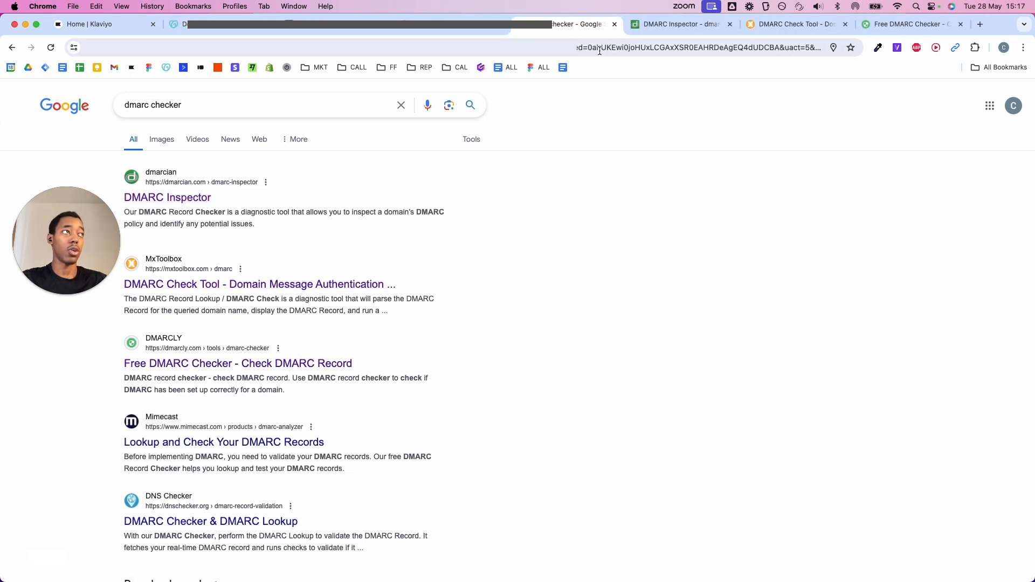
left_click(654, 26)
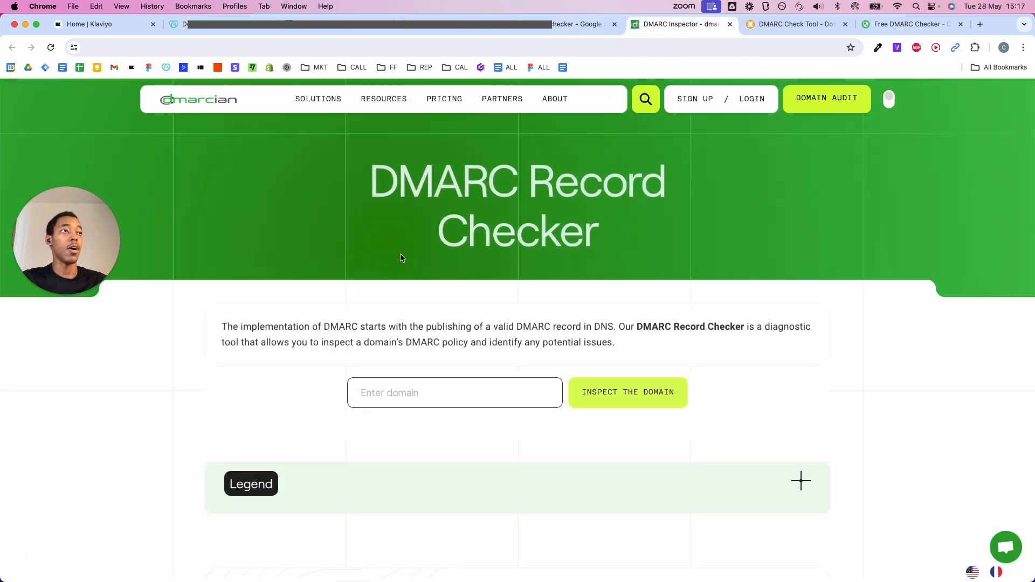
Inspect the brand's domain with dmarcian's DMARC Record Checker and read the result message
left_click(418, 392)
type("my")
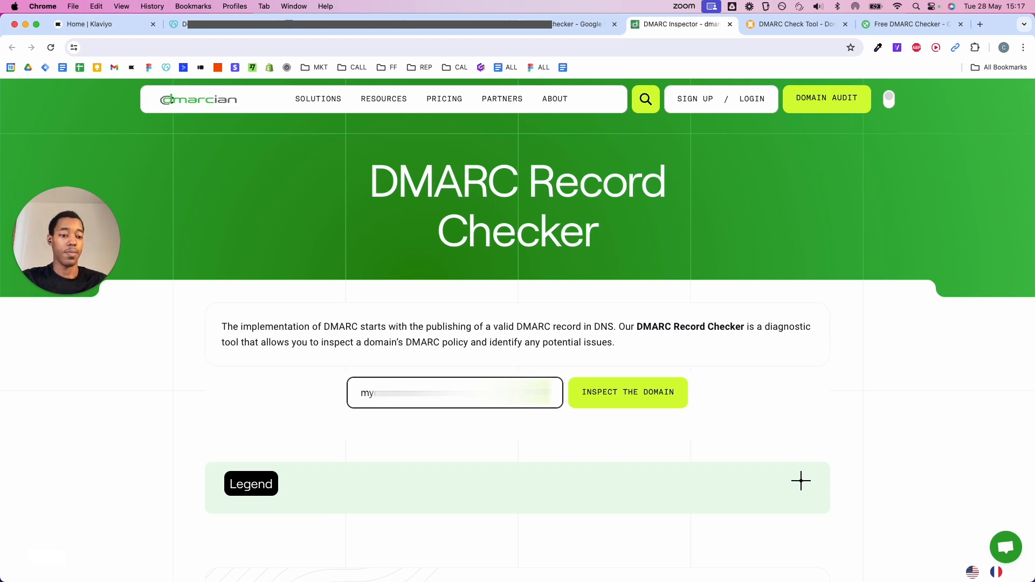
key("Return")
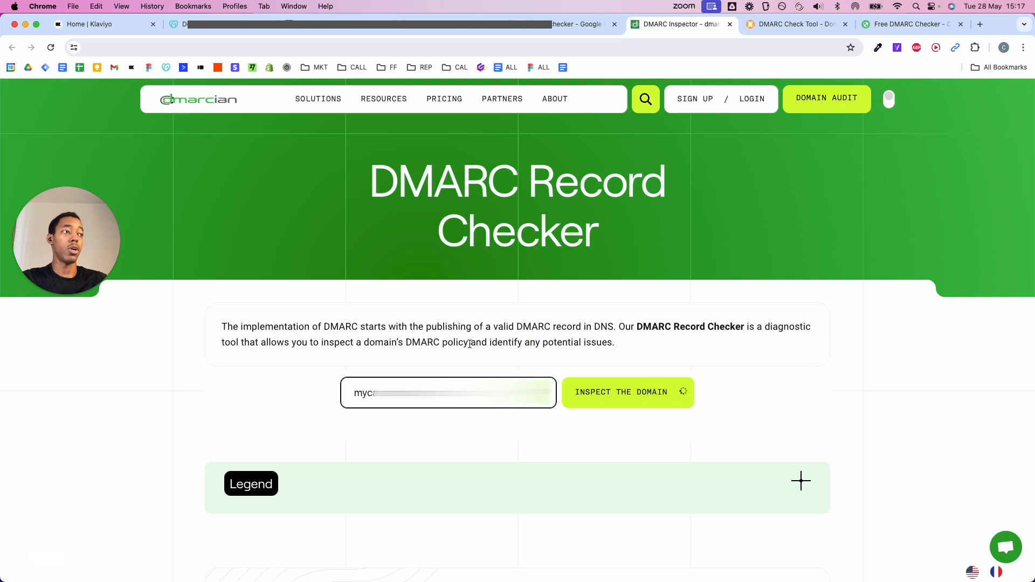
scroll(450, 461, "down", 3)
scroll(405, 324, "up", 1)
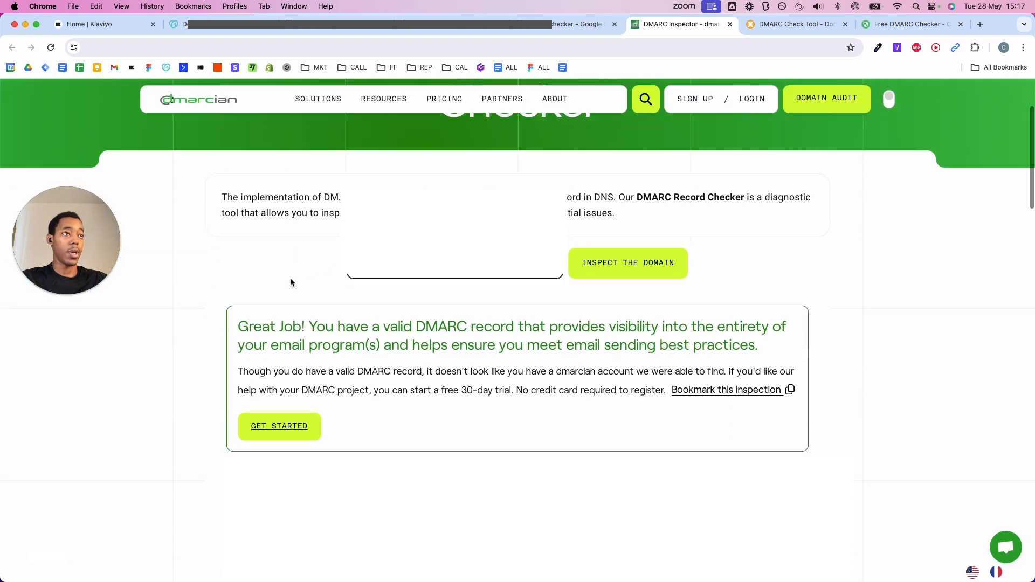
left_click_drag(238, 327, 728, 351)
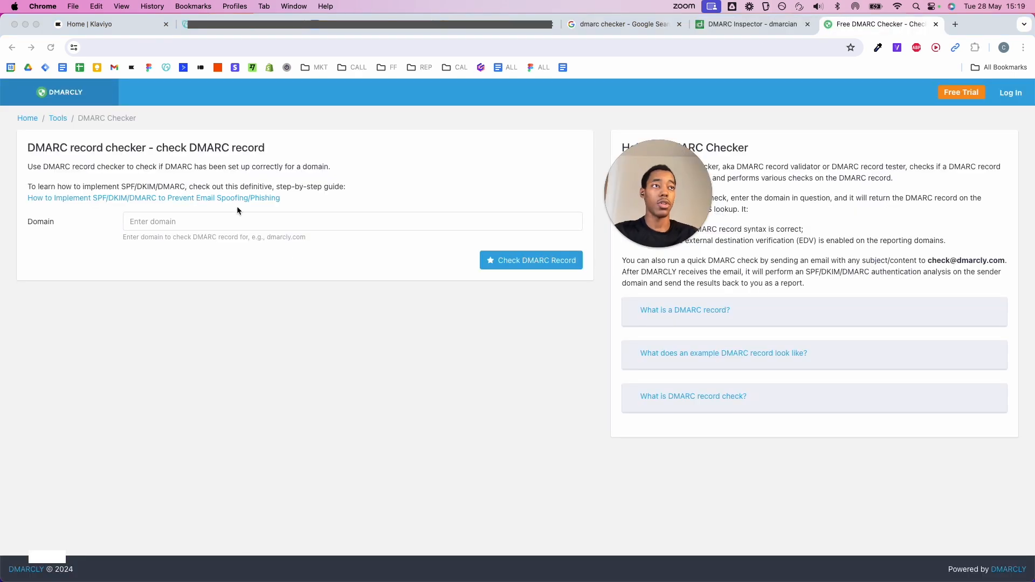
Run DMARCLY's DMARC record check on the brand's domain and read the result
left_click(238, 219)
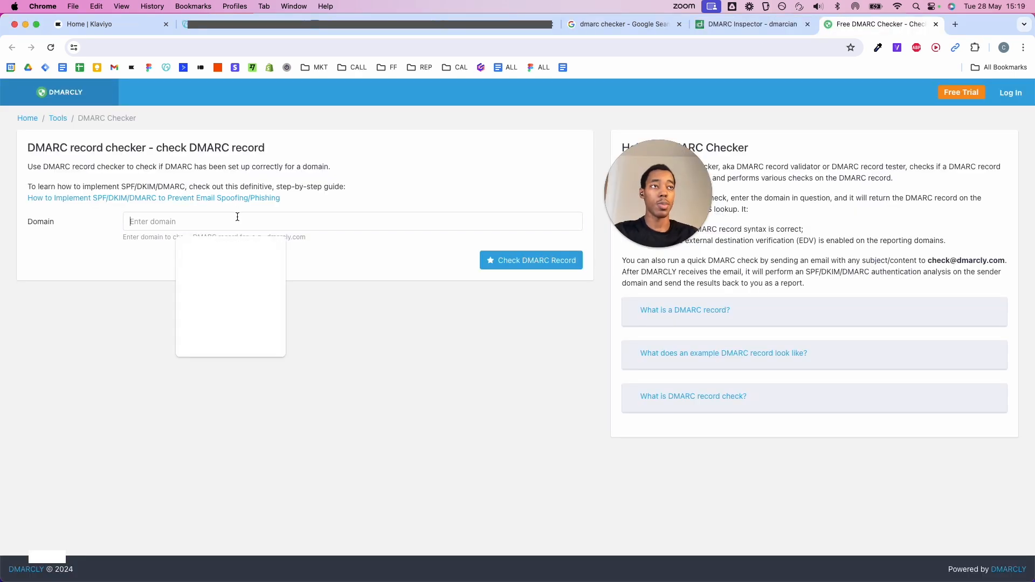
type("m")
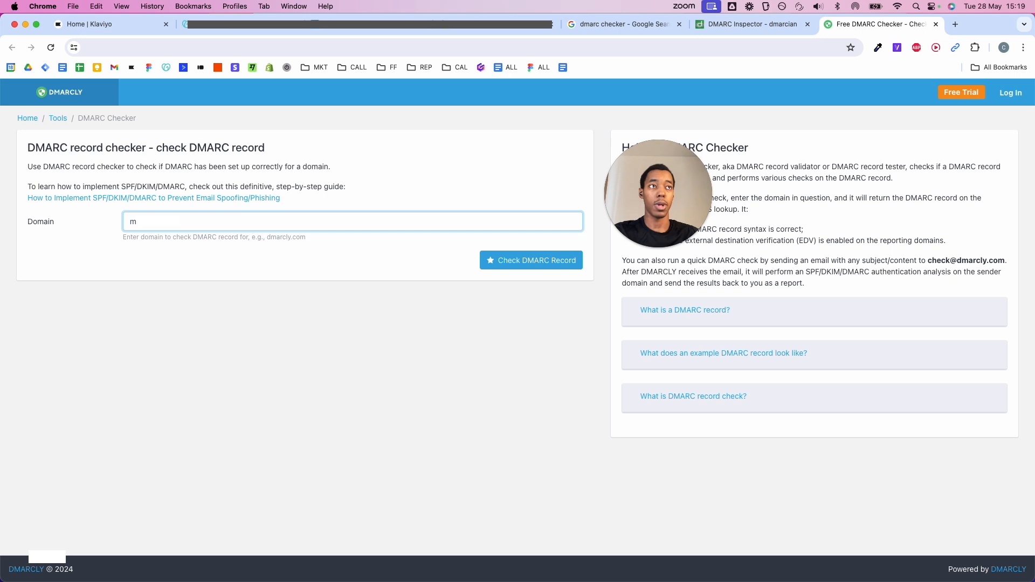
type(".com")
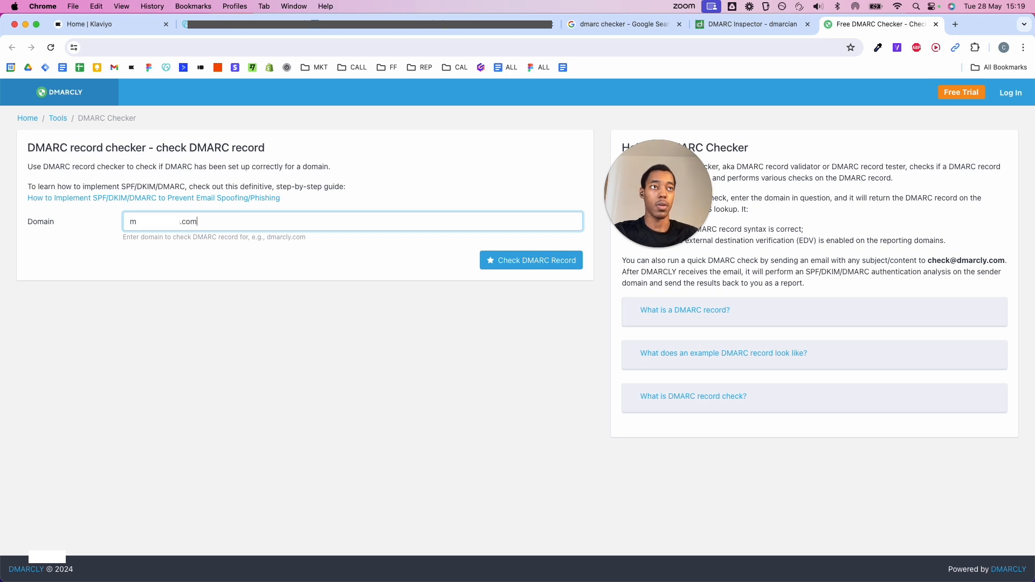
key("Return")
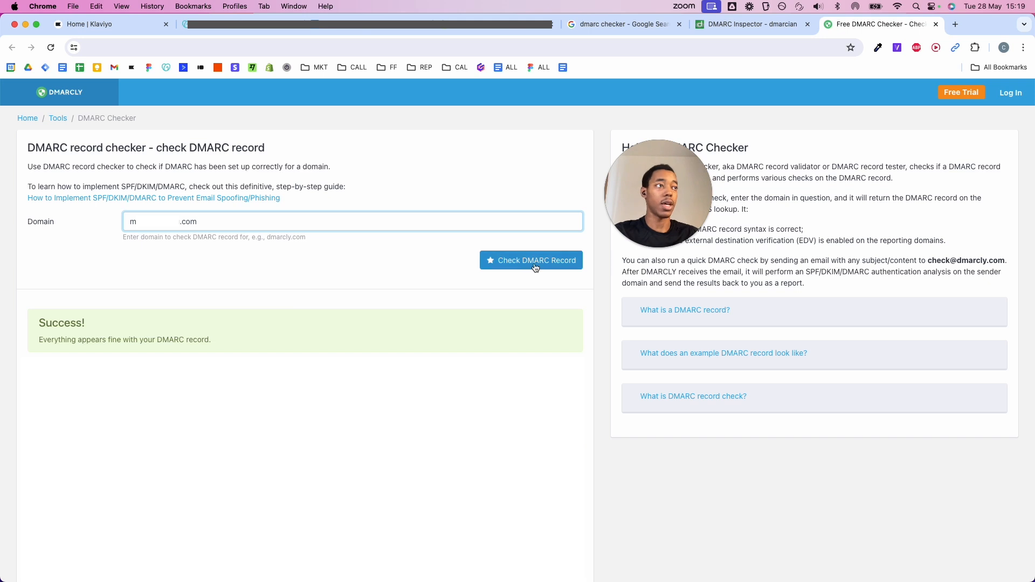
triple_click(114, 340)
left_click_drag(46, 323, 278, 356)
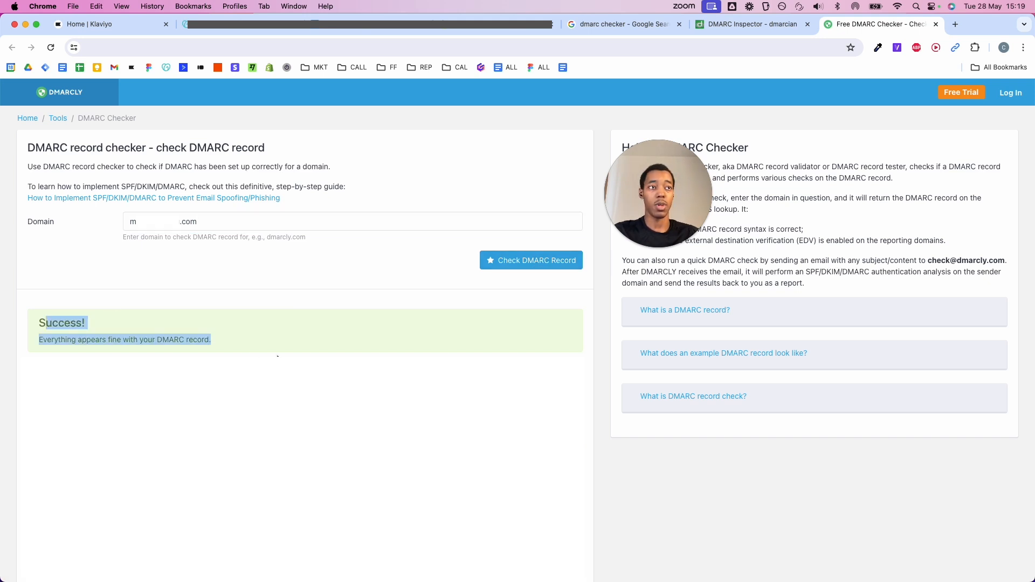
left_click(279, 356)
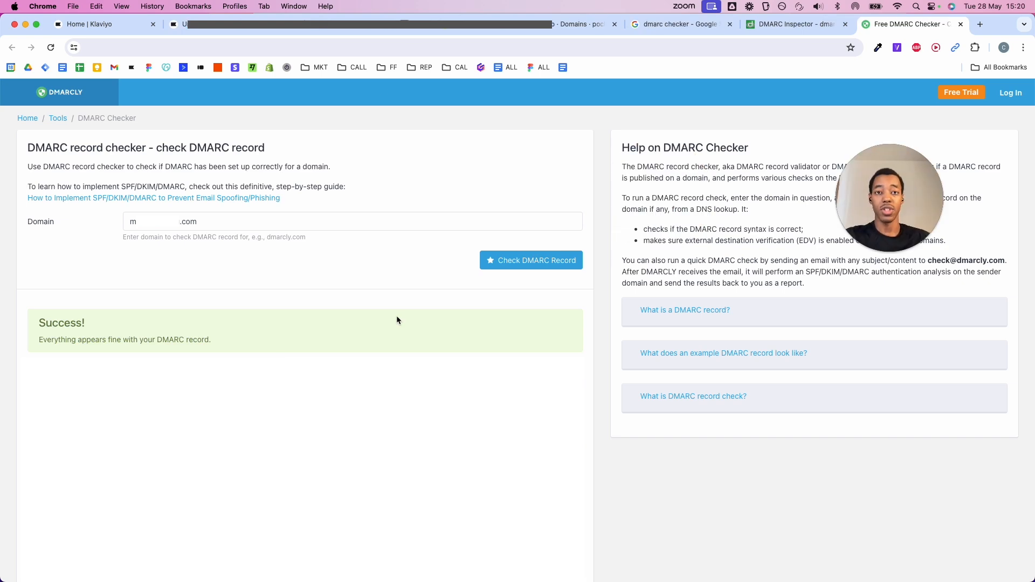
Switch to Klaviyo, reload the home page, and expand the Add a branded sending domain requirement
left_click(117, 30)
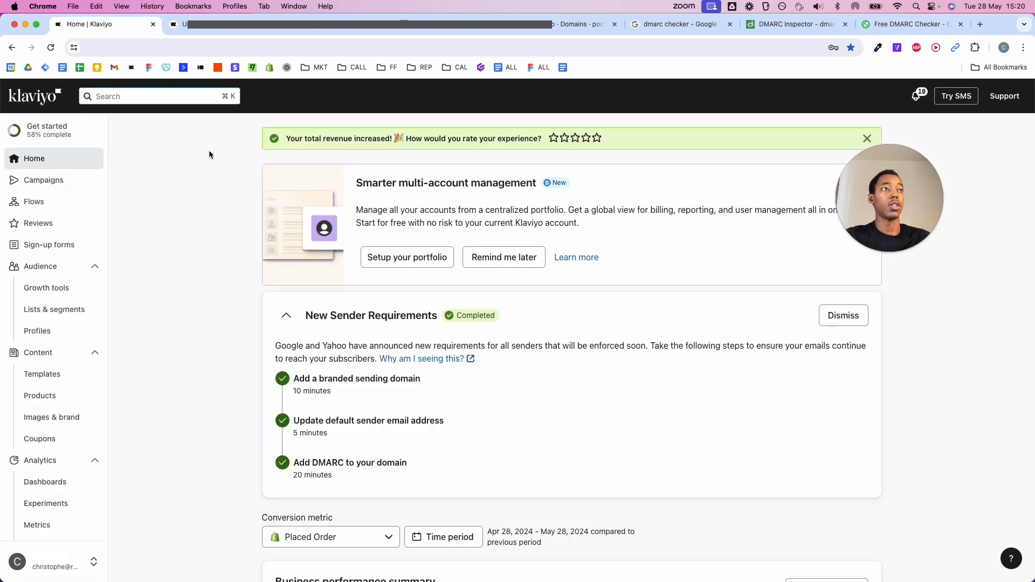
left_click(256, 47)
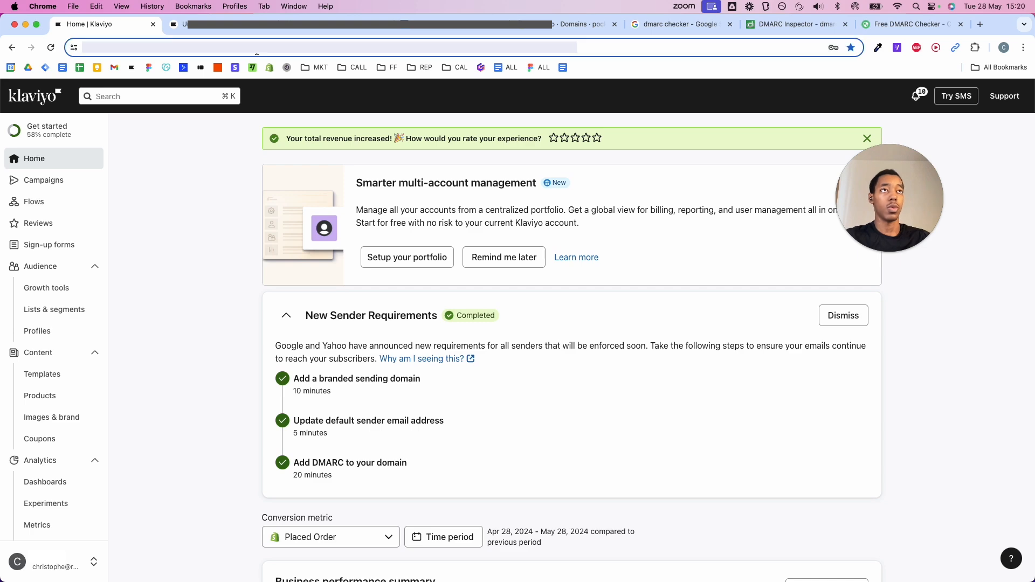
key("Return")
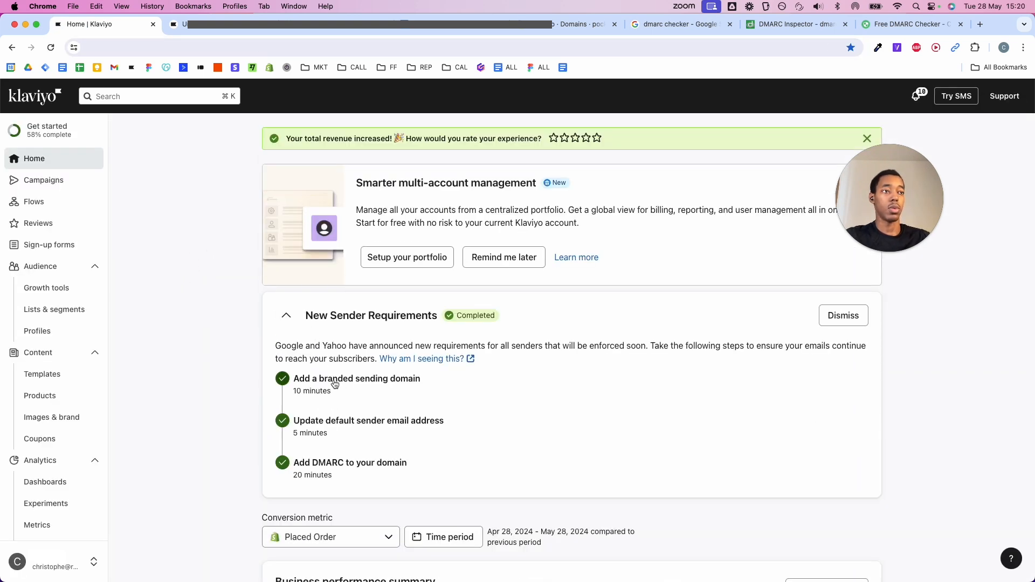
left_click(334, 381)
scroll(388, 391, "down", 3)
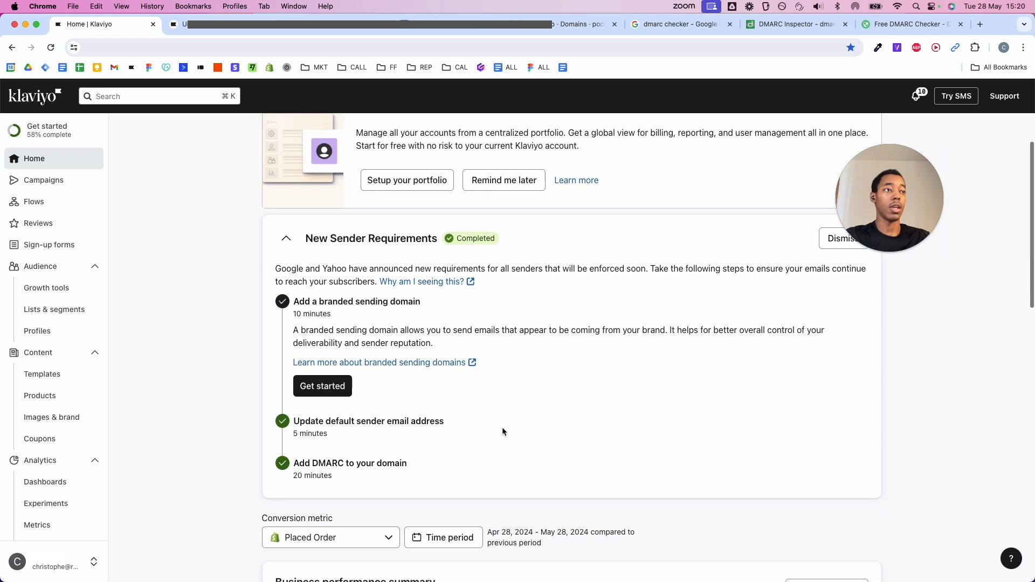
Check the default sender email and DMARC items under New Sender Requirements, and dismiss the checklist
left_click_drag(503, 429, 176, 437)
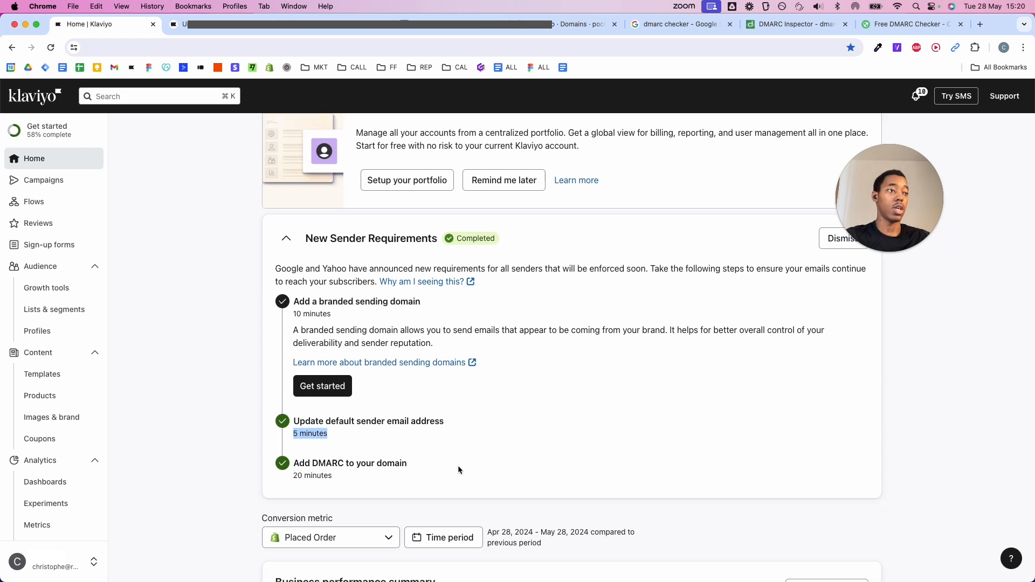
left_click_drag(458, 465, 180, 472)
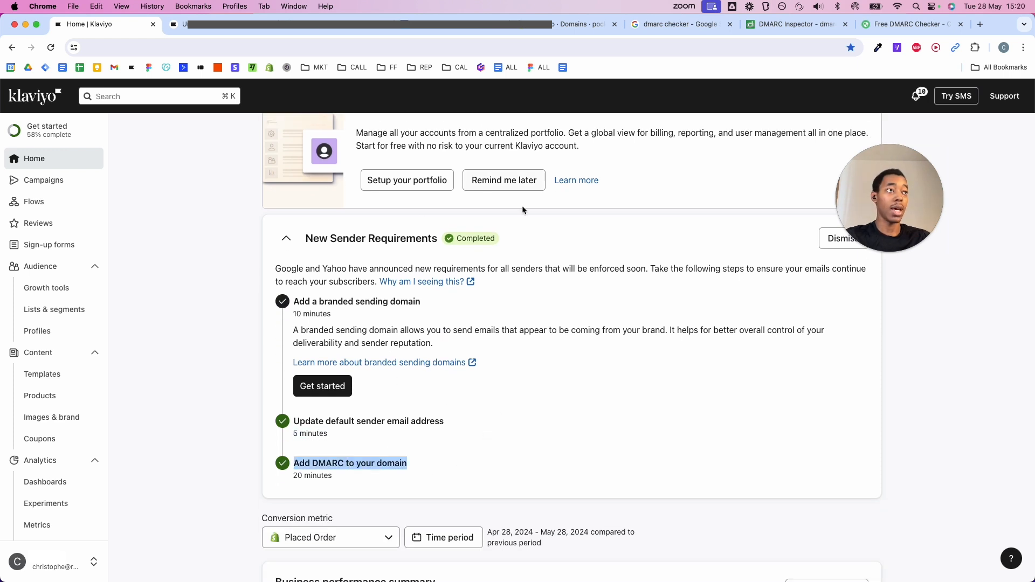
left_click(834, 239)
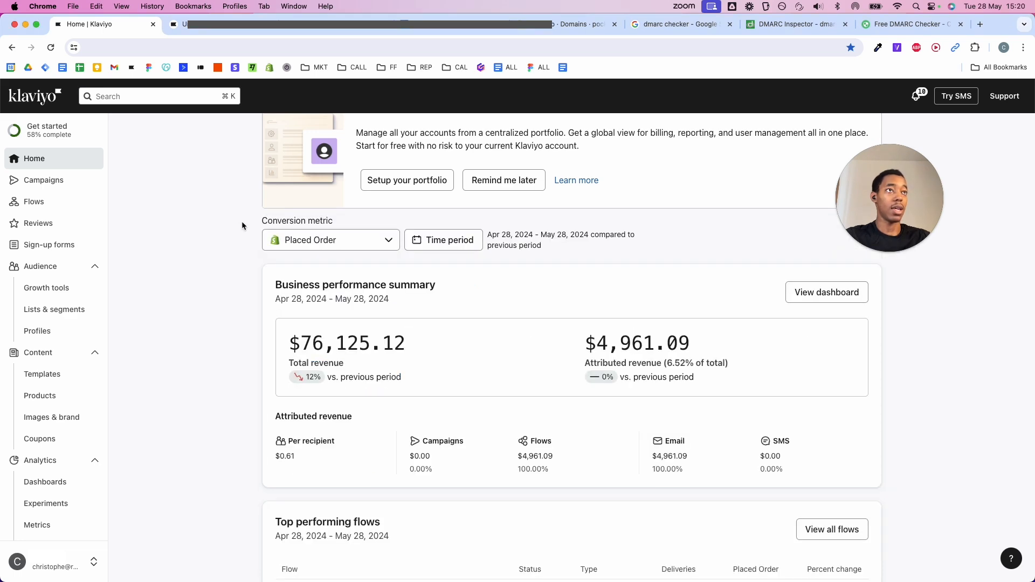
scroll(243, 226, "up", 3)
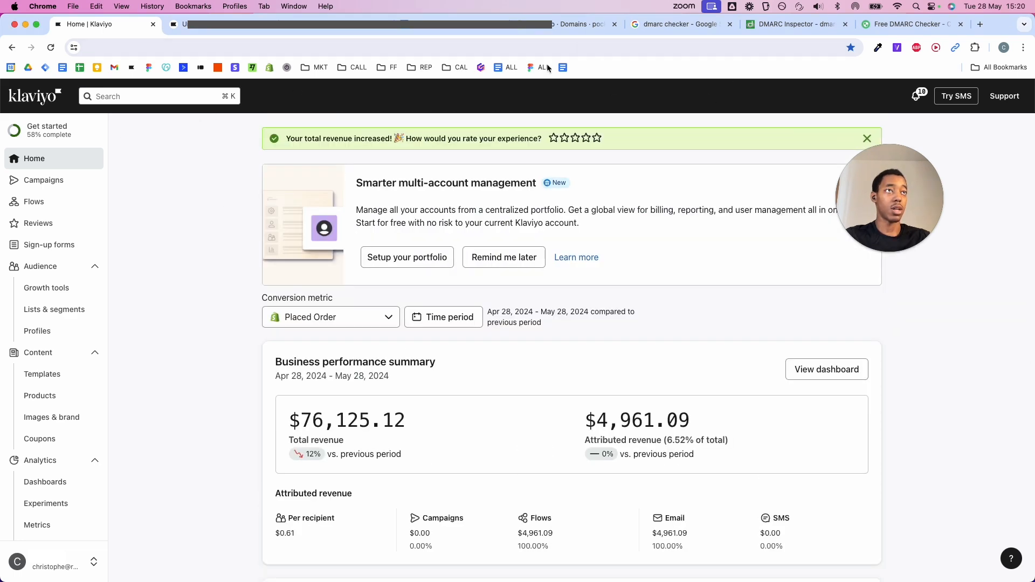